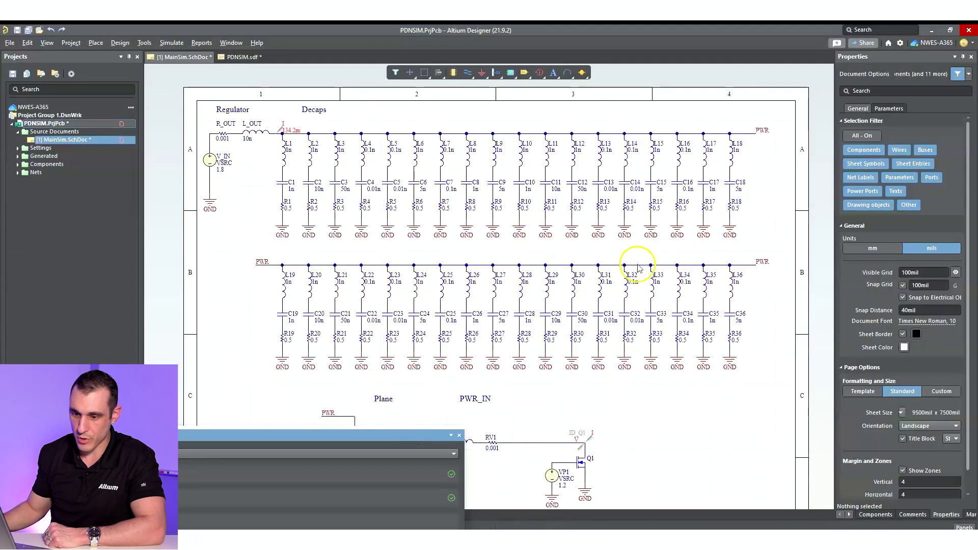
- Move the Simulation Dashboard aside, pan over the regulator, both decap rows and plane section, then restore it
left_click(541, 253)
right_click_drag(540, 254, 699, 185)
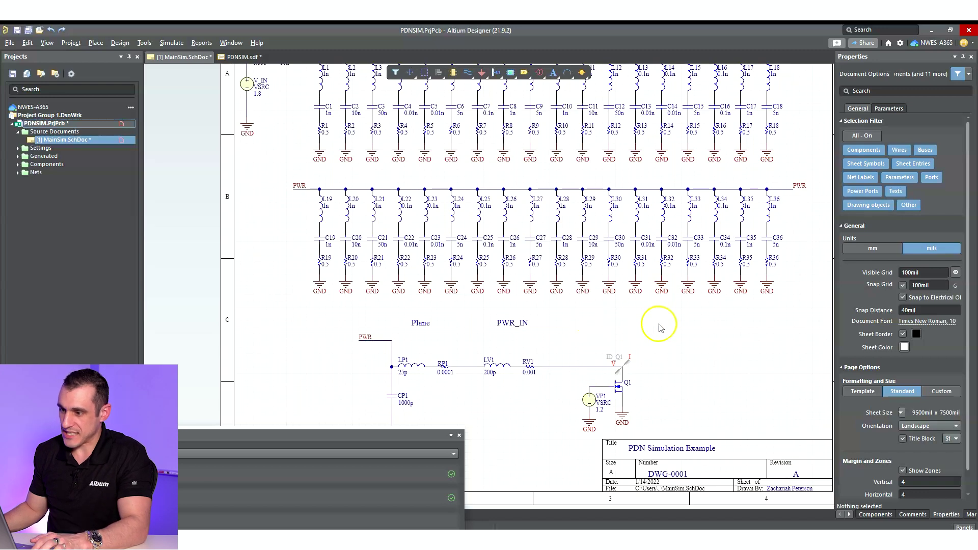
right_click_drag(654, 322, 617, 323)
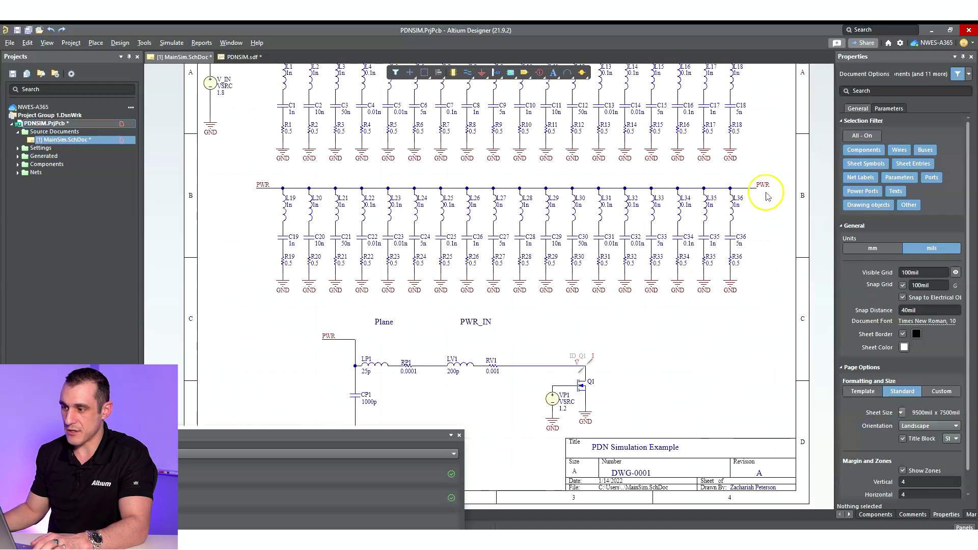
right_click_drag(774, 257, 778, 362)
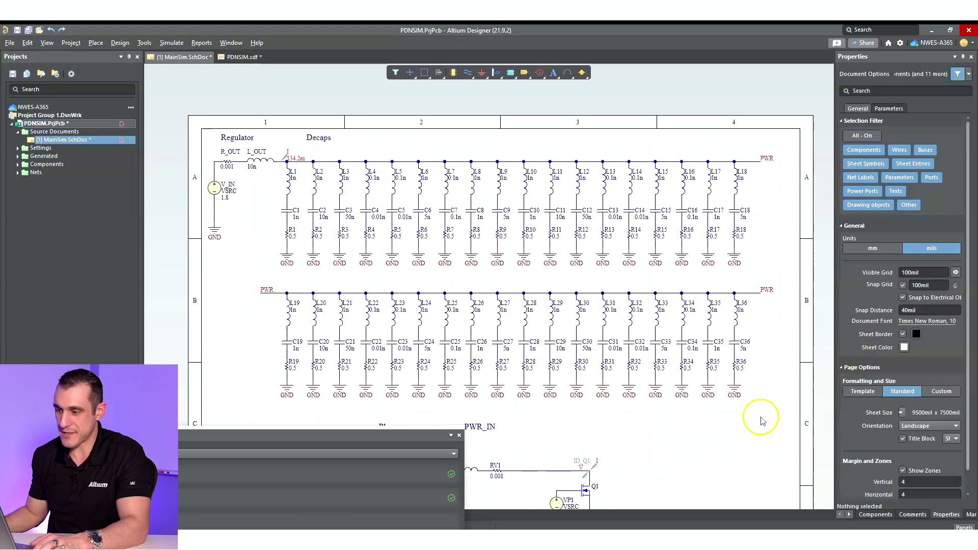
right_click_drag(759, 415, 701, 411)
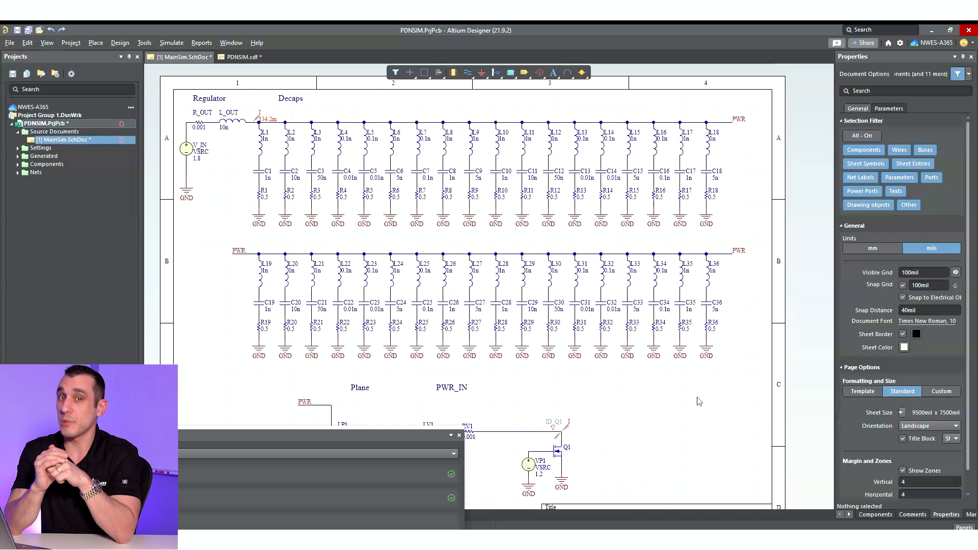
left_click_drag(429, 435, 639, 159)
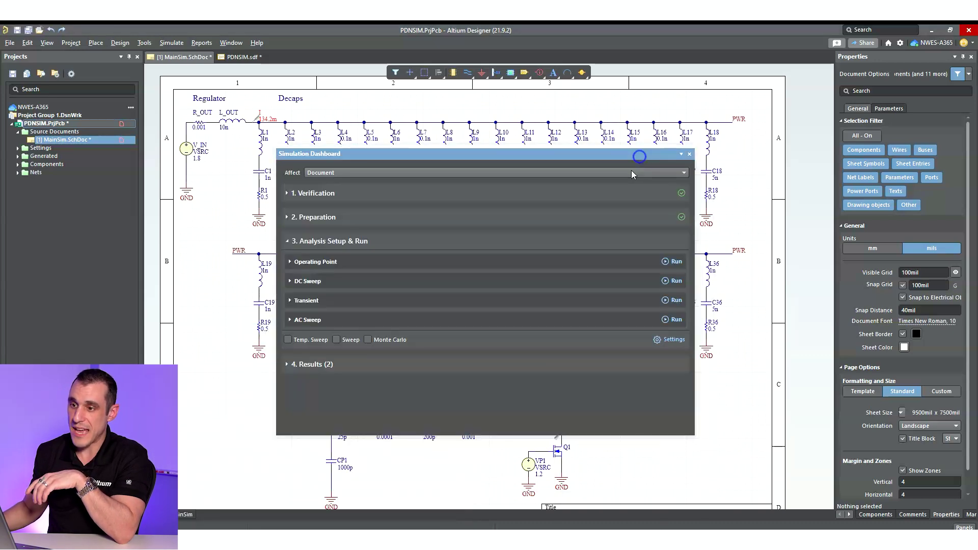
- Run the transient analysis and single out the V(NetQ1_1) trace in the chart
left_click(673, 302)
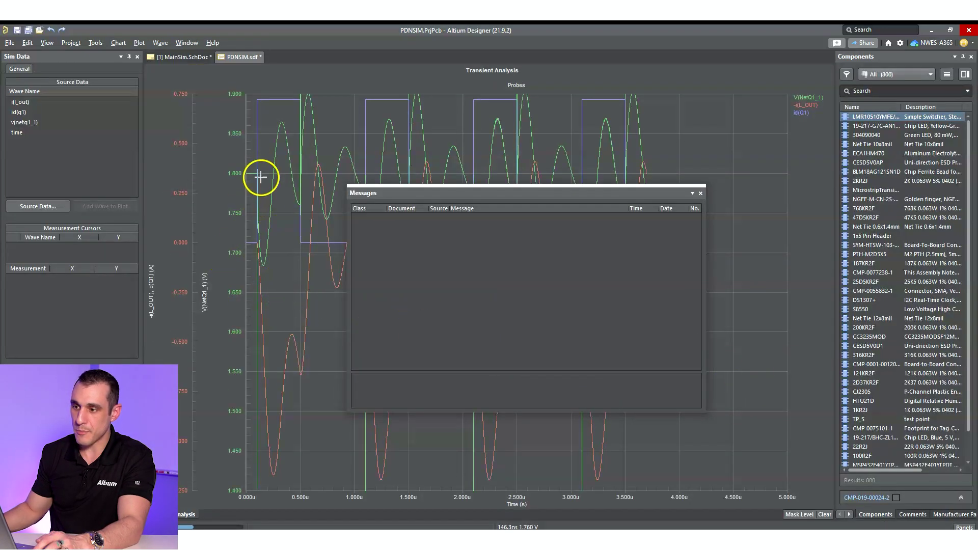
left_click(811, 97)
right_click(294, 218)
left_click(319, 270)
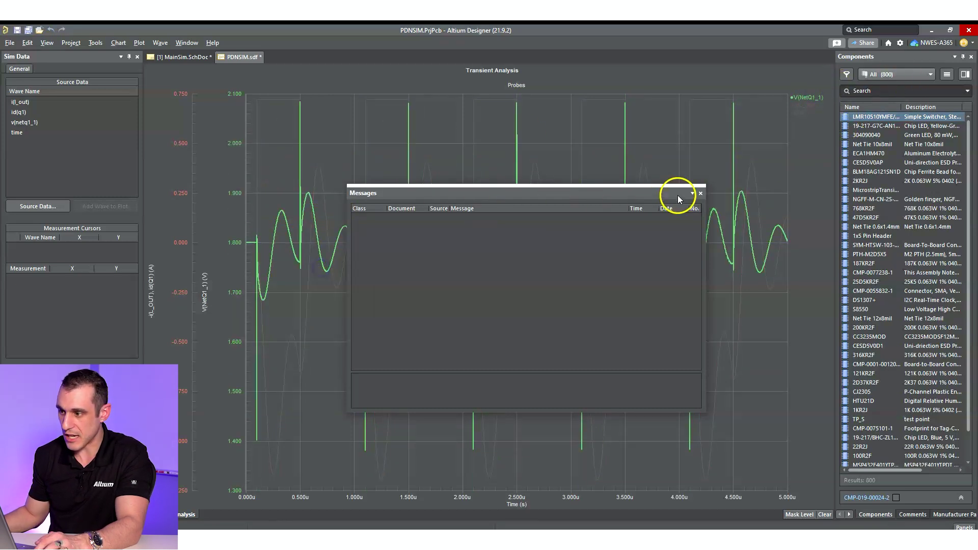
- Close the Messages panel and fit the V(NetQ1_1) plot to the full 0–5u range
left_click(701, 194)
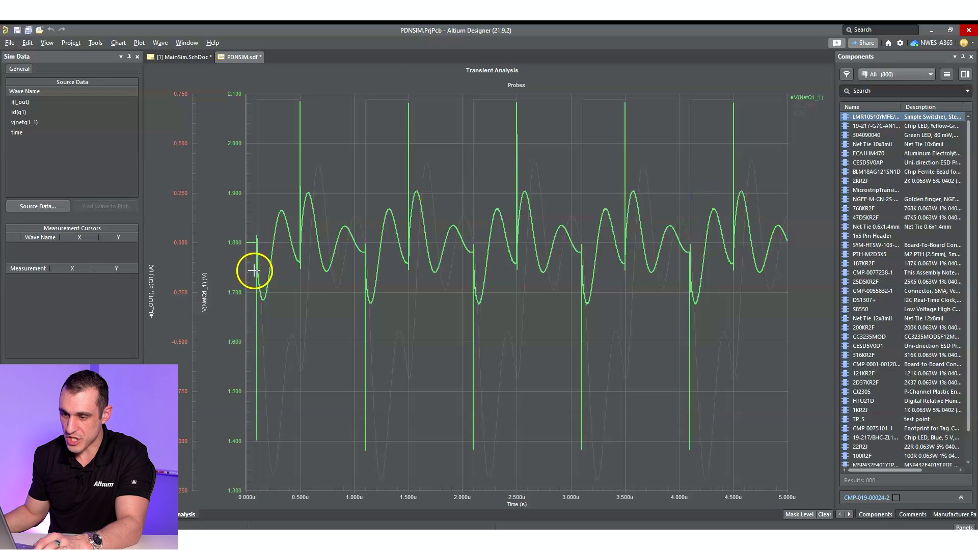
scroll(254, 269, "up", 2, "ctrl")
scroll(255, 281, "up", 1, "ctrl")
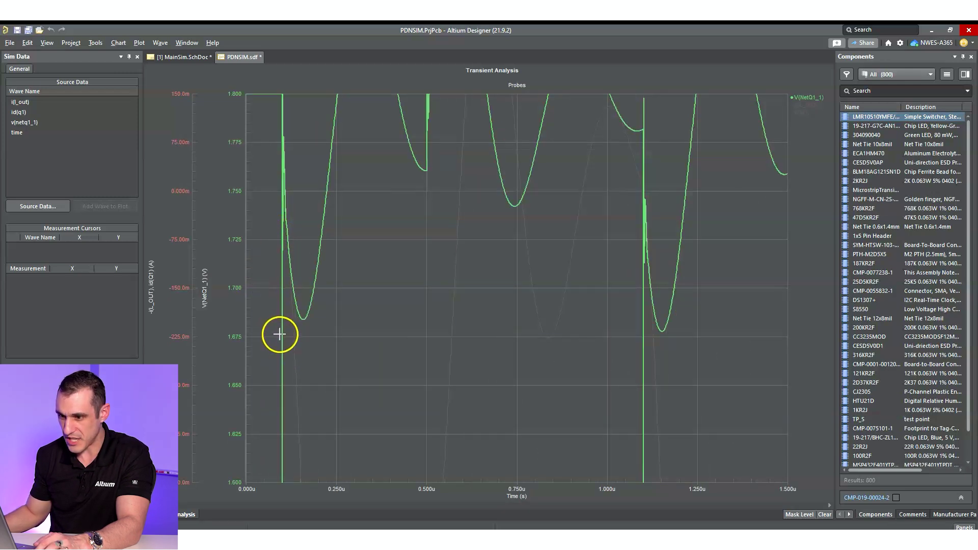
scroll(281, 332, "down", 2, "ctrl")
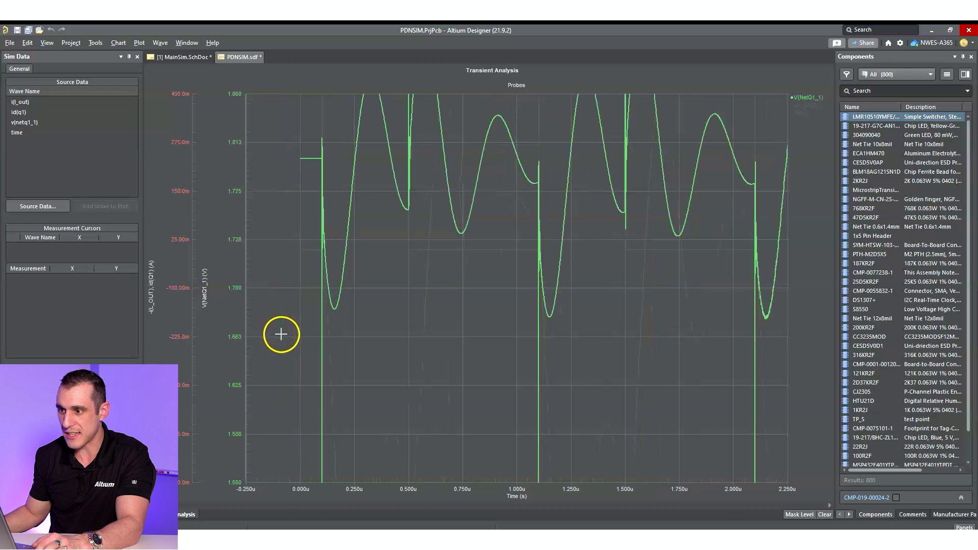
right_click(321, 322)
left_click(370, 368)
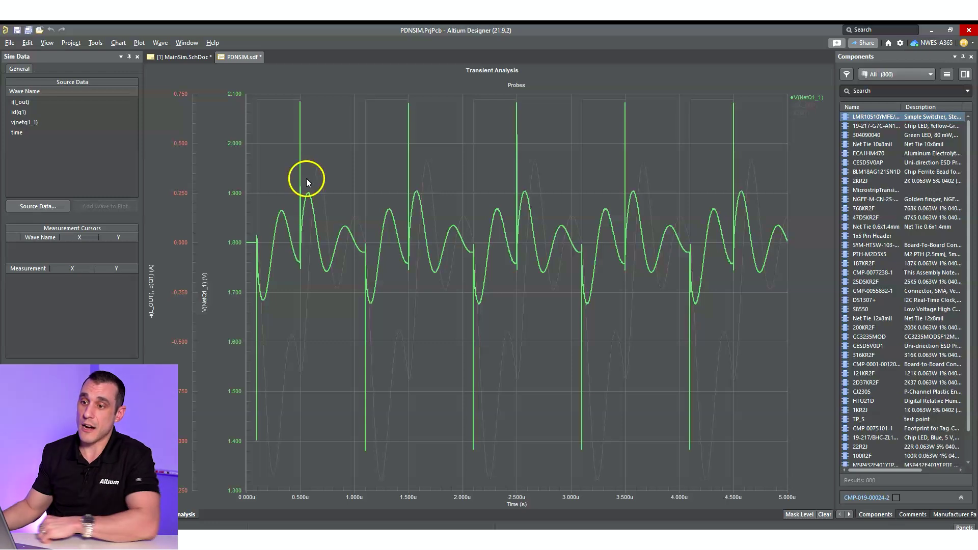
- Back on MainSim.SchDoc, reposition the Simulation Dashboard and run the AC sweep from 1 kHz to 10 GHz
left_click(181, 56)
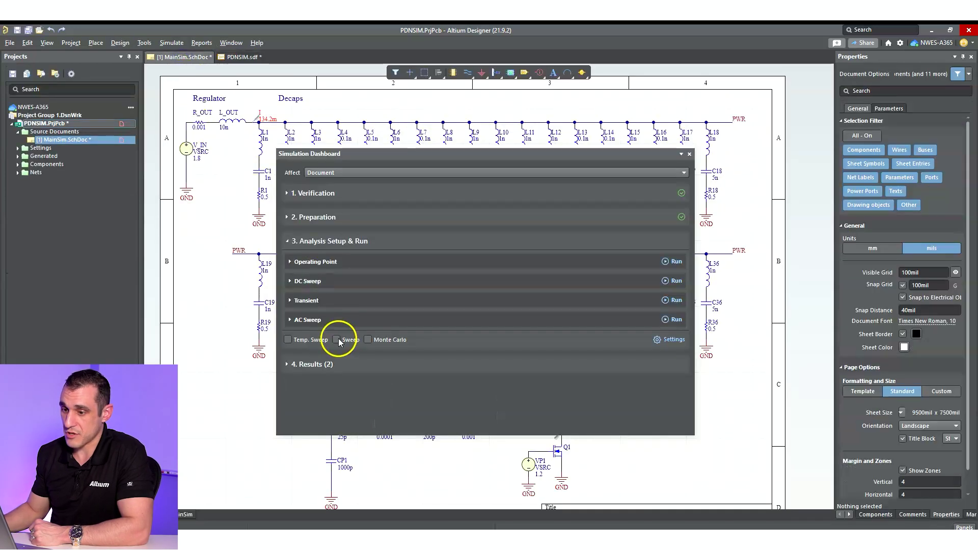
left_click(291, 300)
left_click_drag(421, 158, 374, 110)
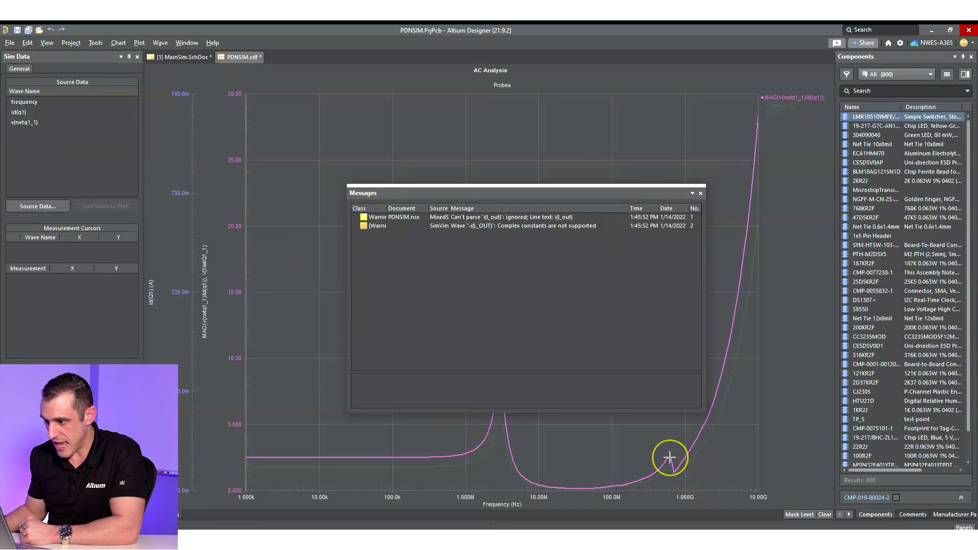
- Zoom around the impedance curve's resonance peaks, close the warnings panel, and return to MainSim.SchDoc
scroll(667, 448, "up", 2, "ctrl")
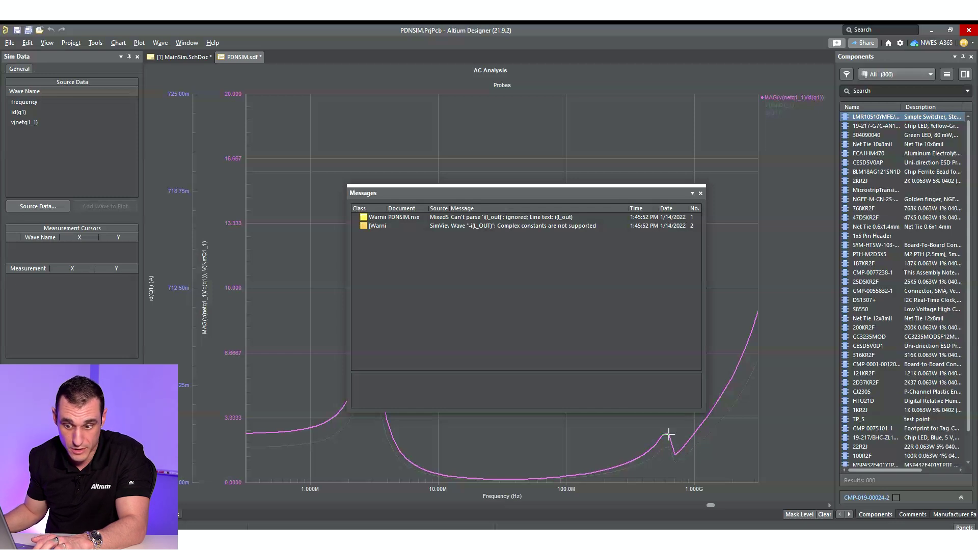
scroll(668, 434, "down", 3, "ctrl")
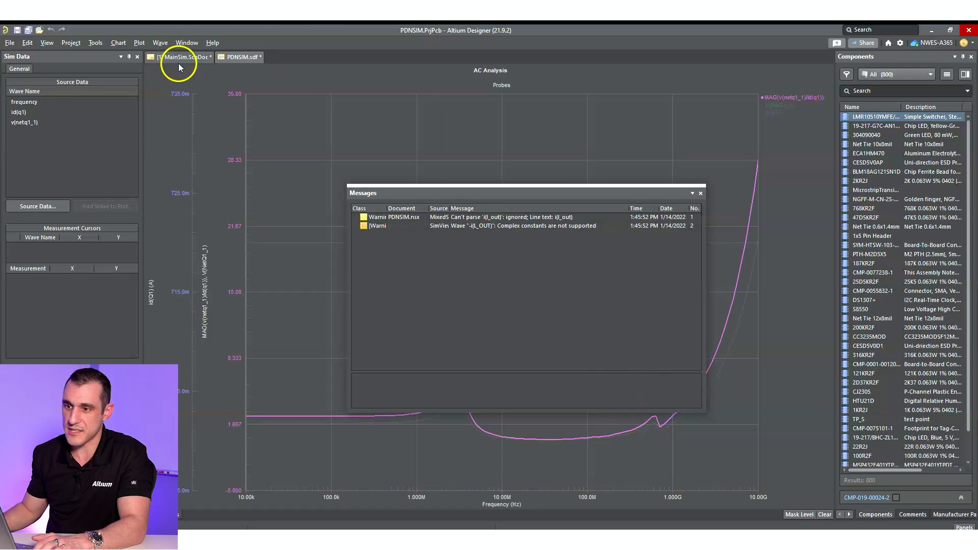
left_click(261, 55)
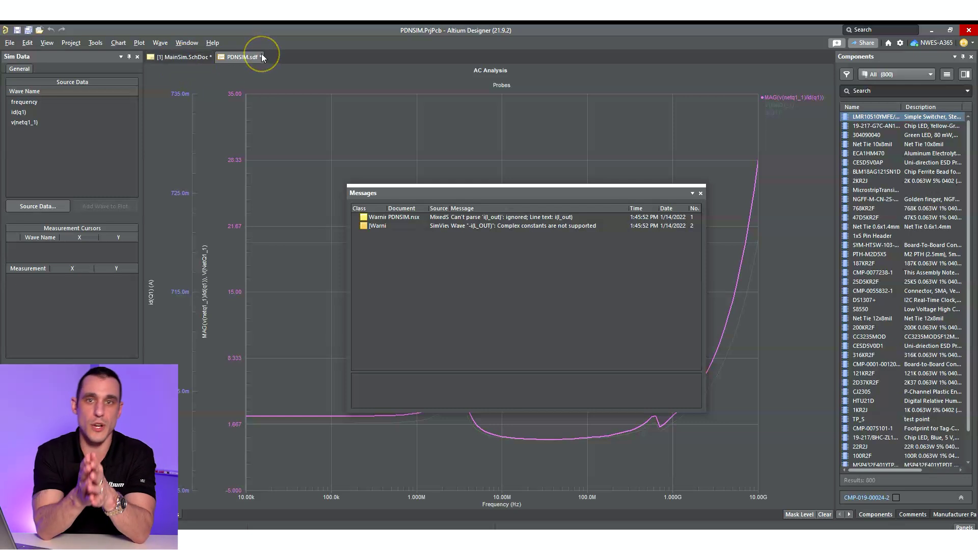
left_click(700, 193)
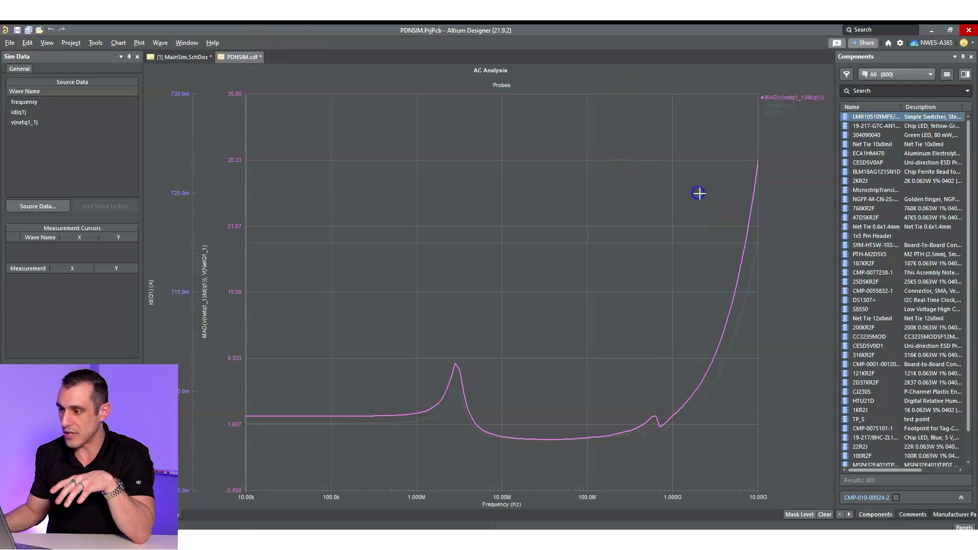
scroll(661, 407, "up", 4, "ctrl")
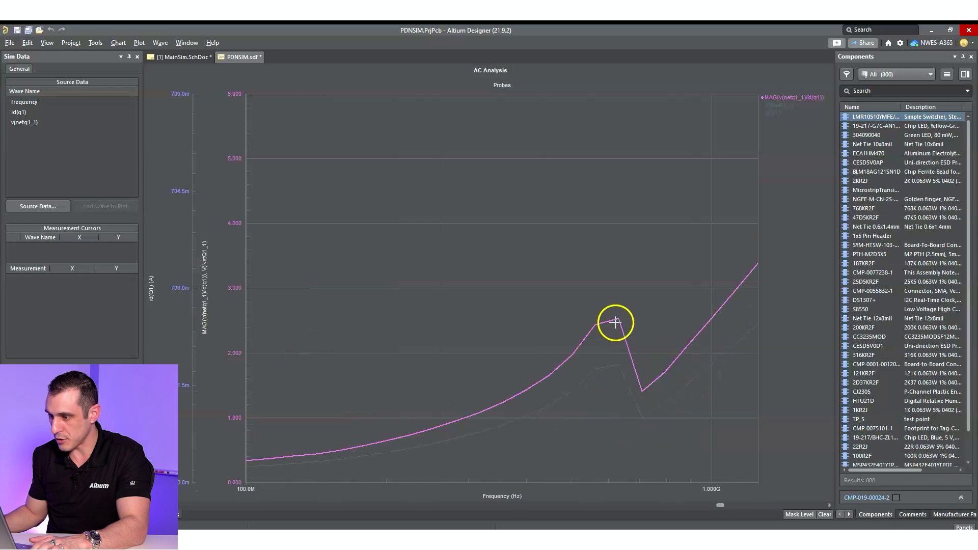
scroll(598, 306, "down", 3, "ctrl")
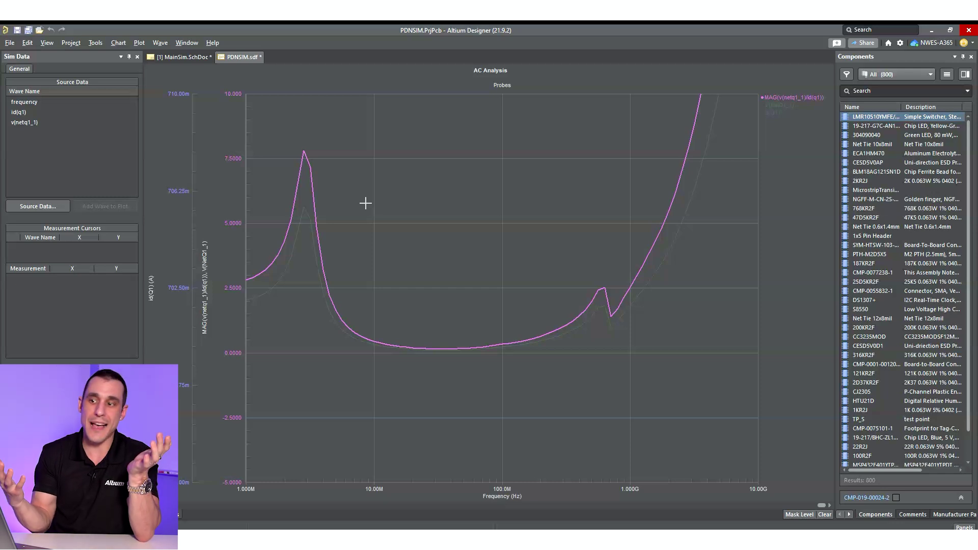
left_click(346, 199)
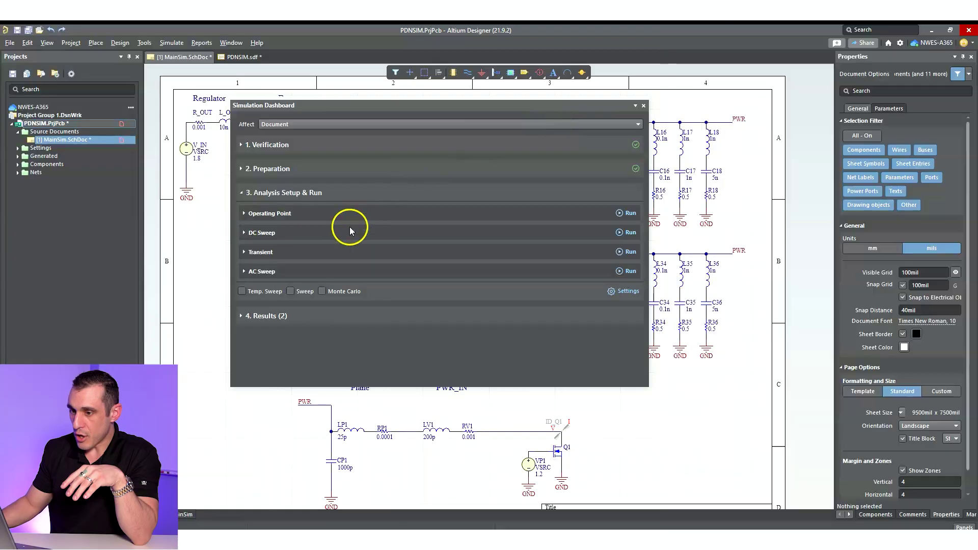
- Set the transient Step to 0.1n and end time to 1u, then rerun the transient analysis
left_click(245, 252)
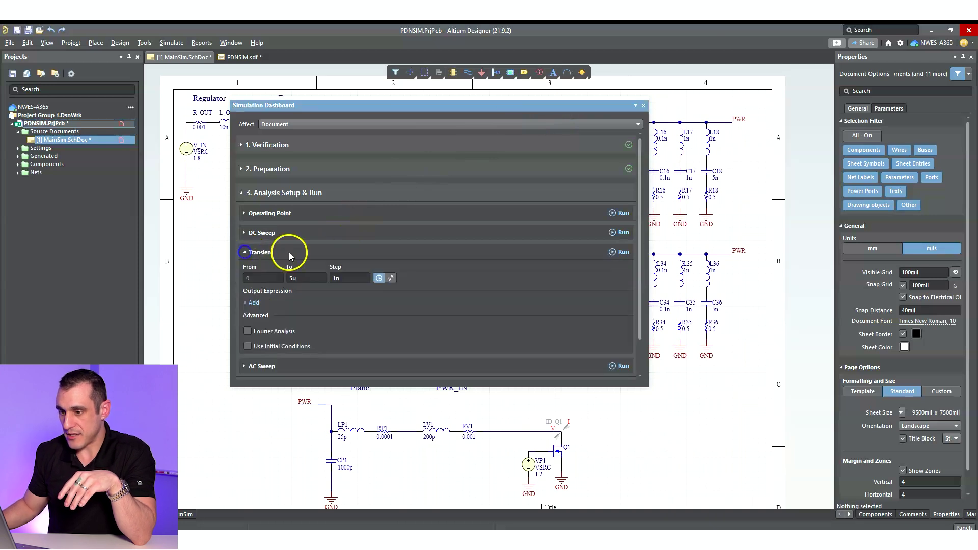
left_click(350, 278)
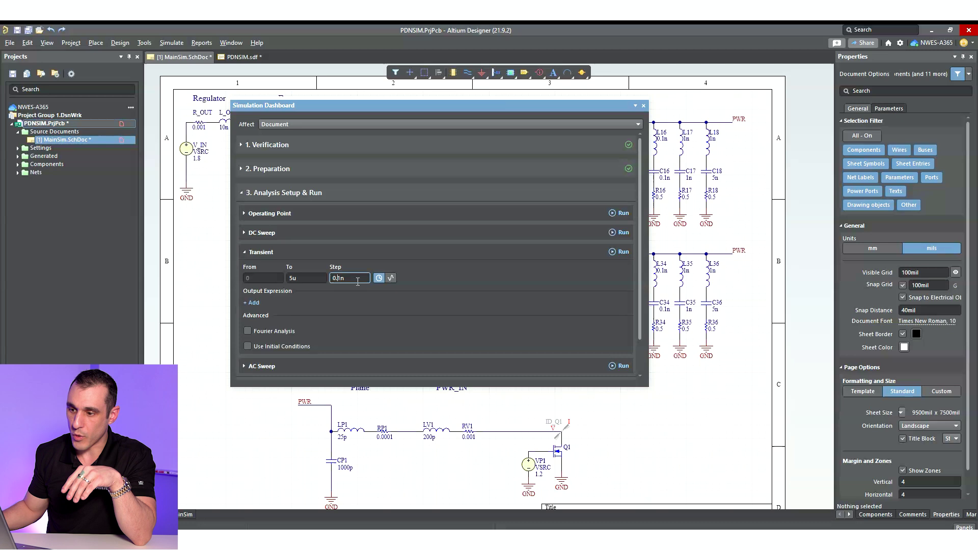
left_click(294, 278)
left_click(366, 286)
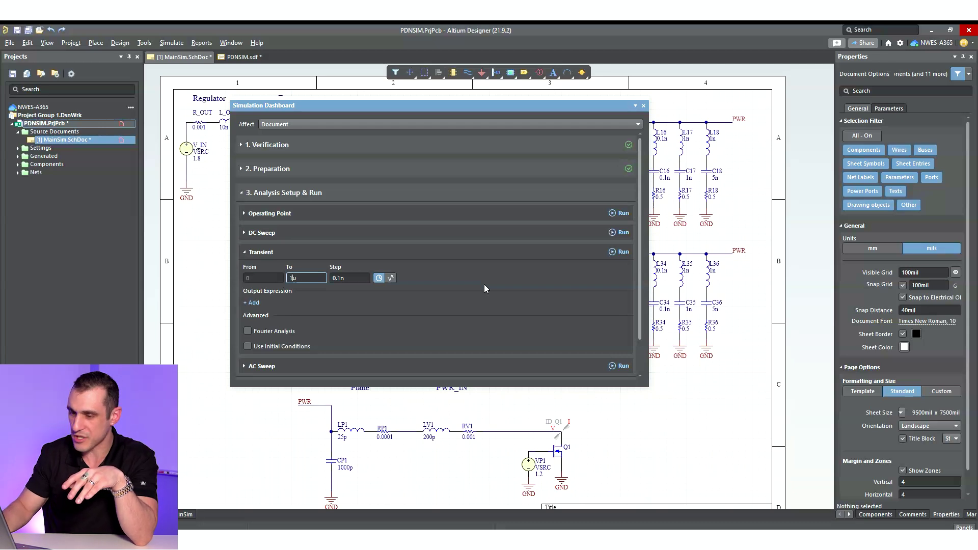
left_click(535, 277)
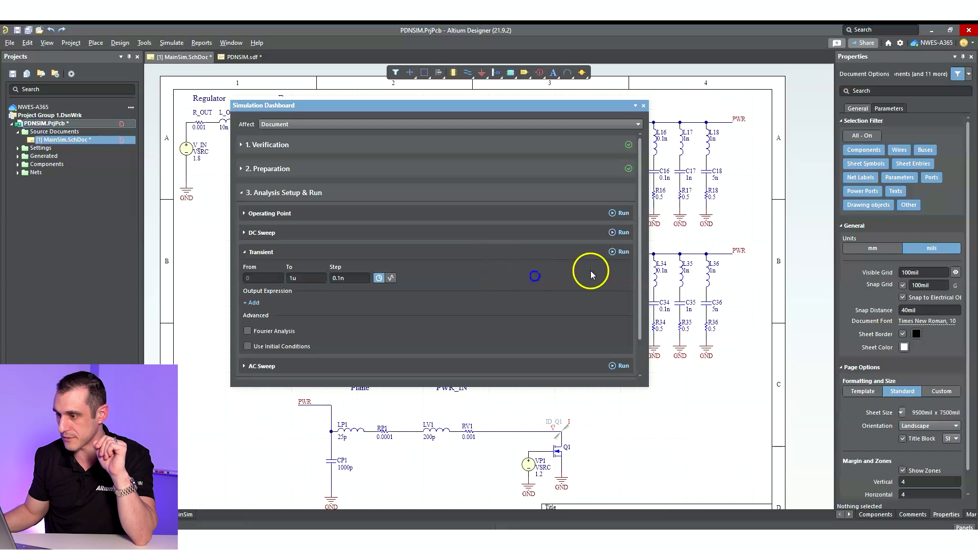
left_click(615, 252)
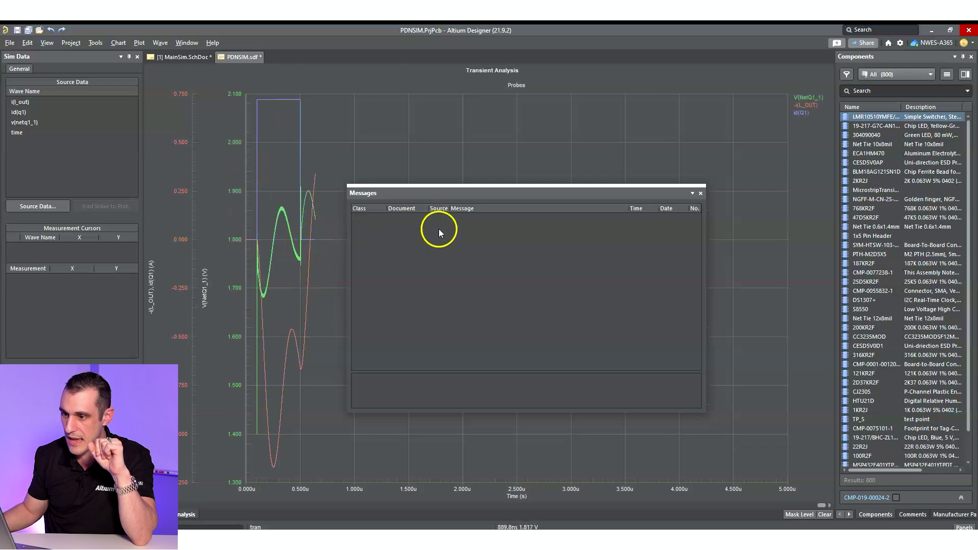
- Close the Messages panel and fit the plot to the 0–1.0u waveforms
left_click(700, 195)
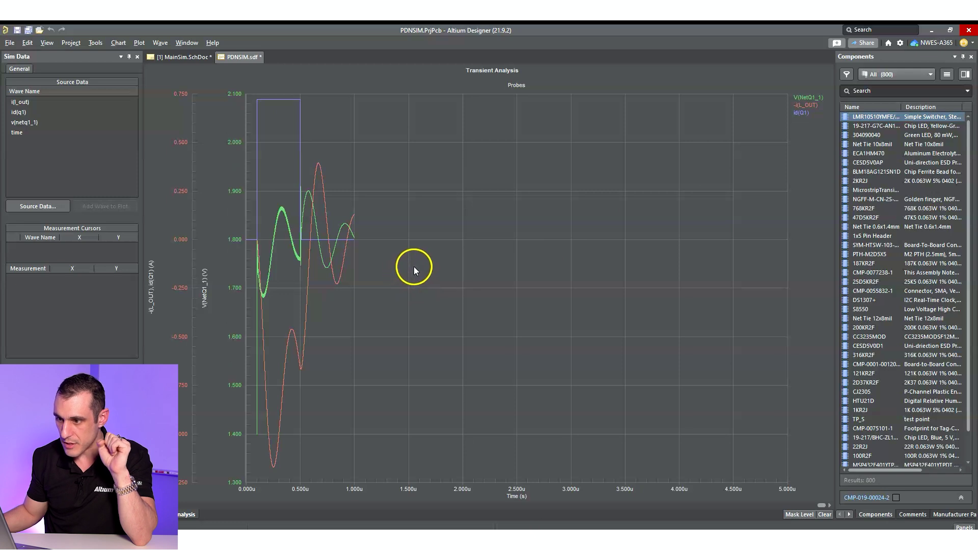
right_click(371, 249)
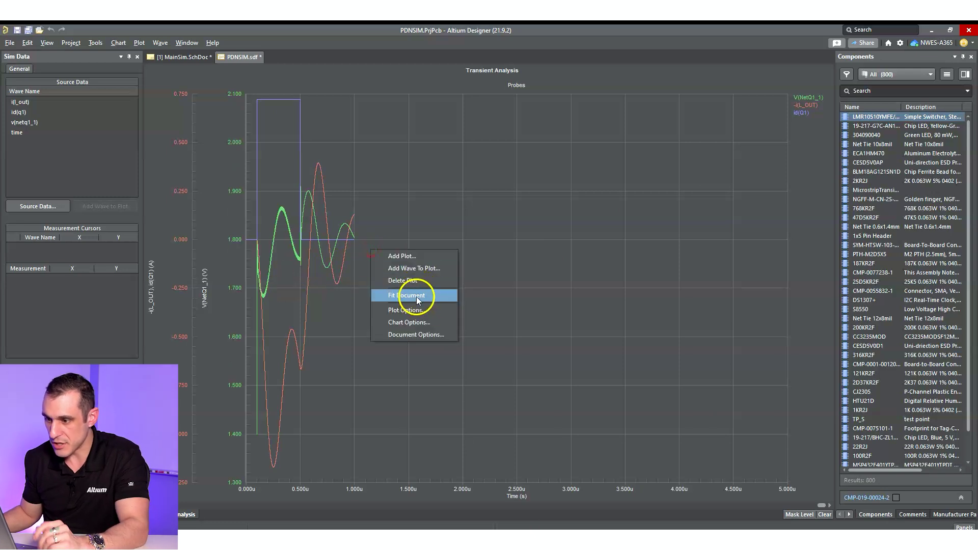
left_click(412, 296)
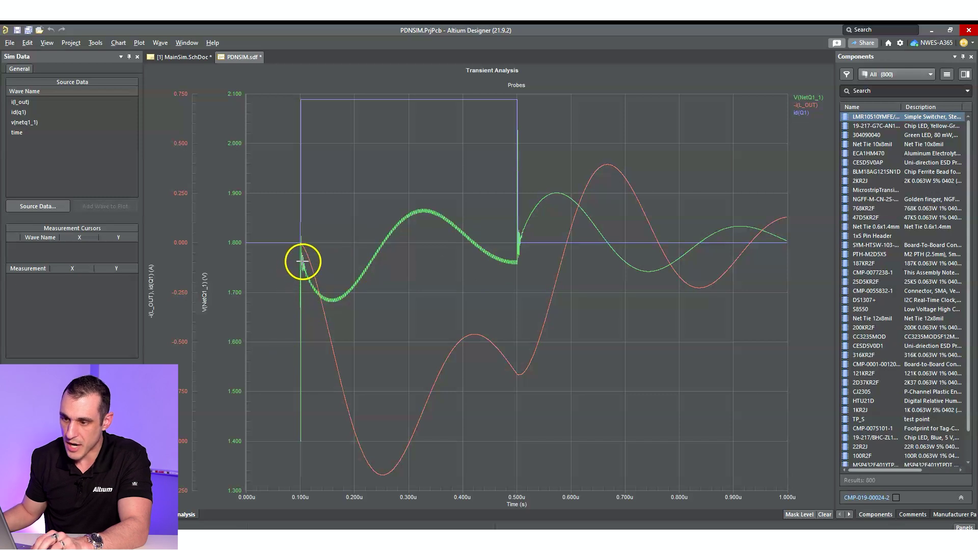
- Zoom the transient chart to show V(NetQ1_1) from -200 ns to 700 ns
scroll(302, 263, "up", 2, "ctrl")
scroll(290, 300, "up", 1, "ctrl")
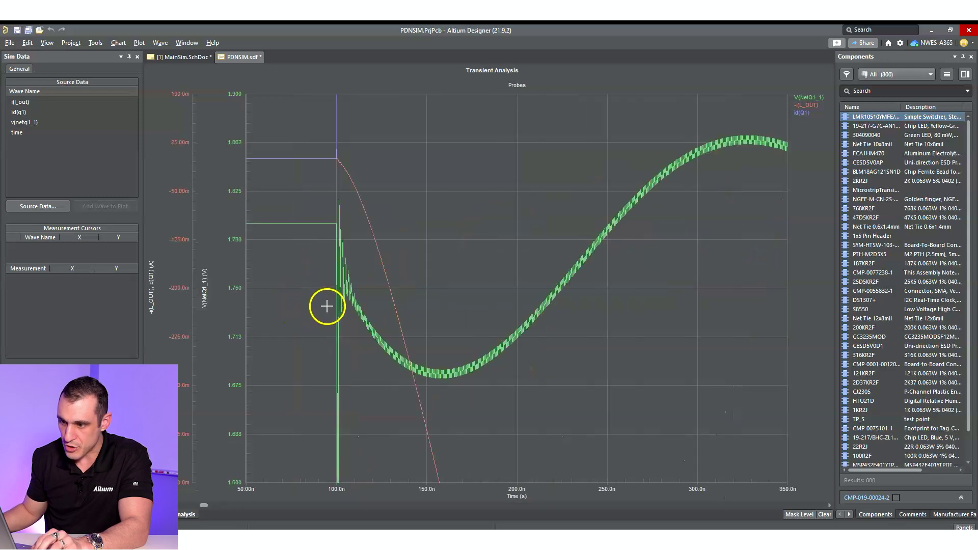
scroll(340, 306, "up", 1, "ctrl")
scroll(331, 282, "up", 1, "ctrl")
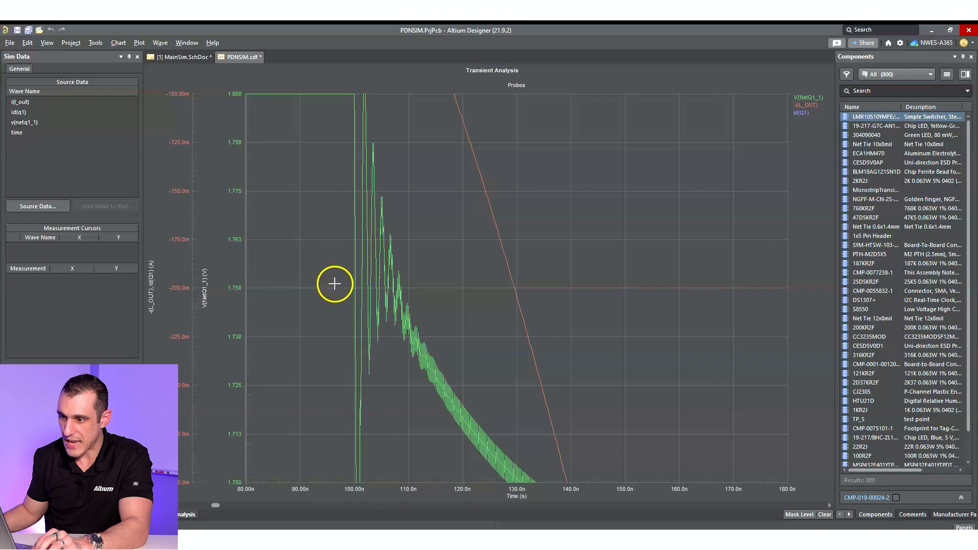
scroll(351, 290, "down", 1, "ctrl")
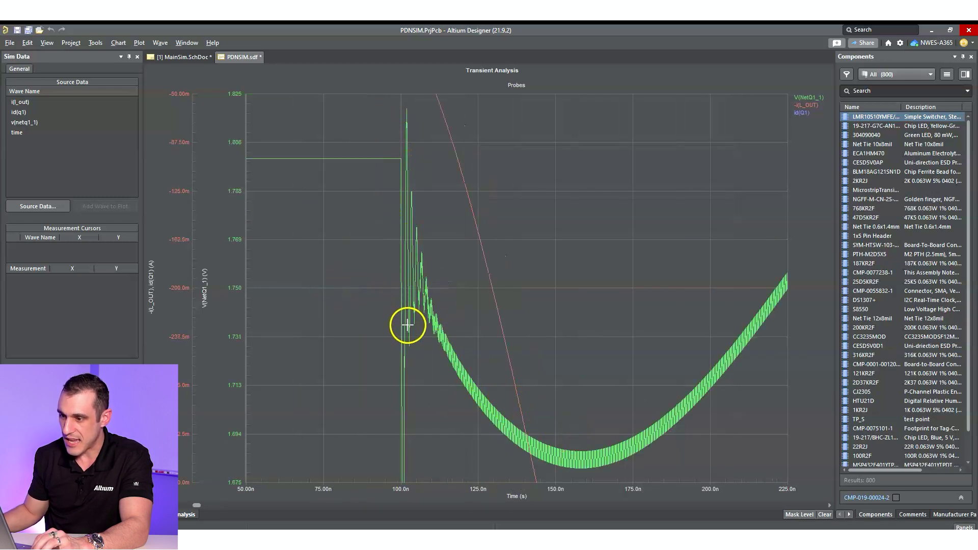
scroll(411, 325, "down", 3, "ctrl")
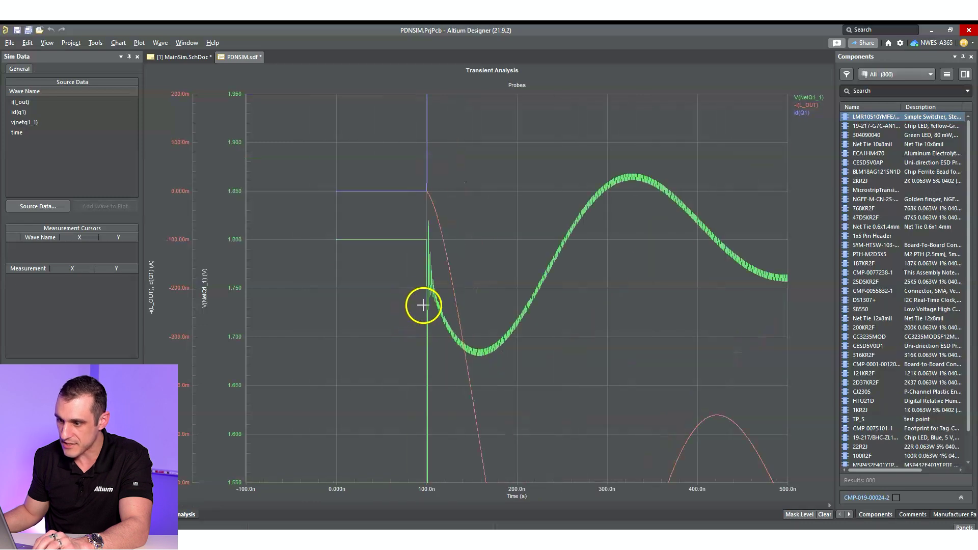
scroll(435, 295, "down", 1, "ctrl")
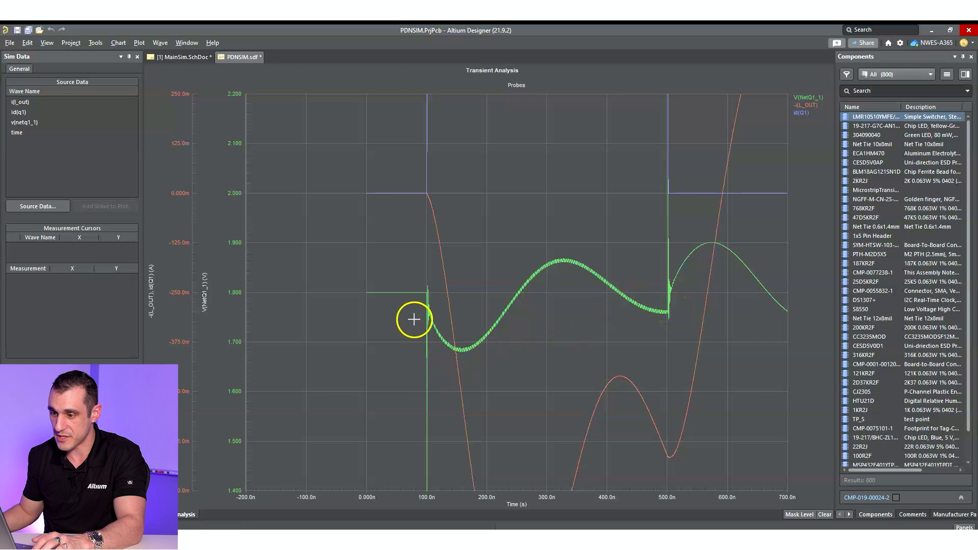
- Zoom into the V(NetQ1_1) spikes at 100–105 ns, within roughly 1.765–1.79 V
scroll(425, 308, "up", 2, "ctrl")
scroll(514, 244, "up", 3, "ctrl")
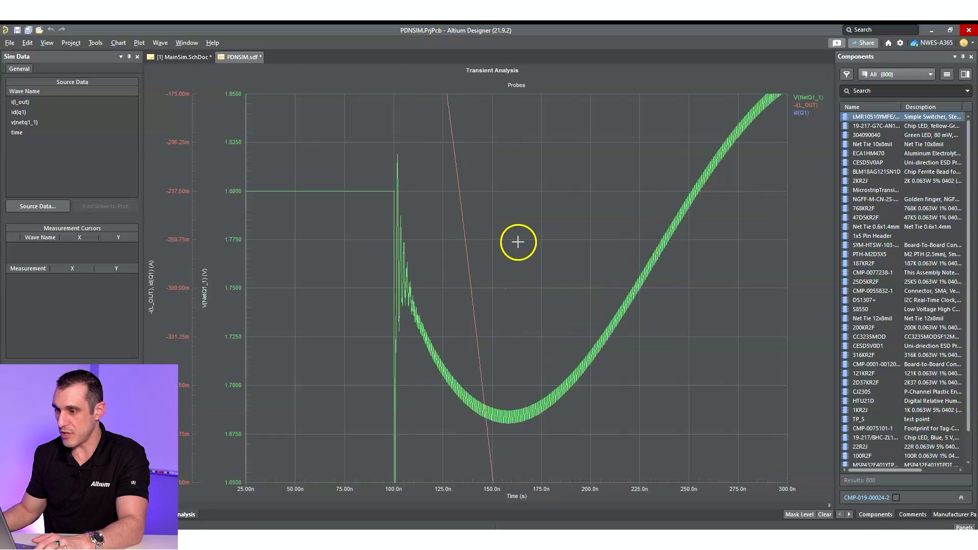
scroll(380, 280, "down", 2, "ctrl")
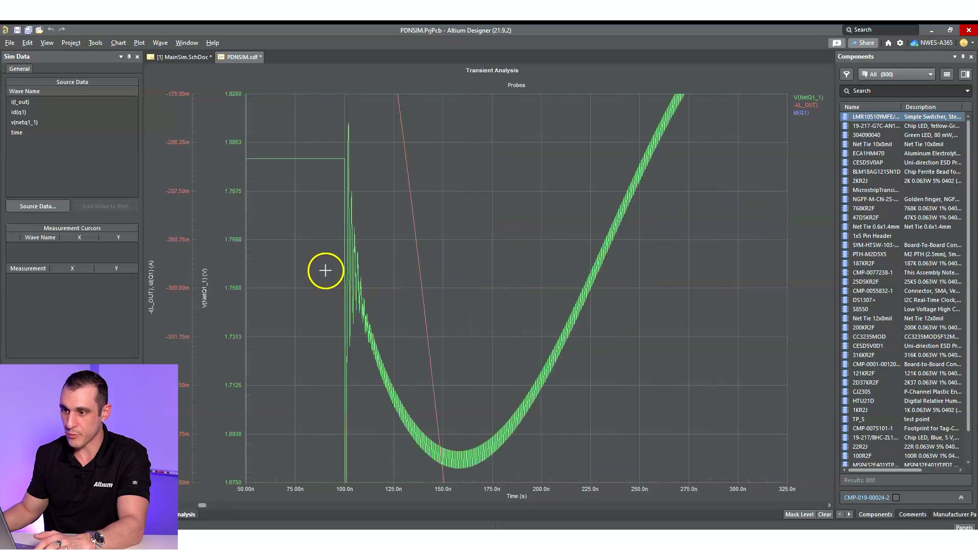
scroll(323, 270, "up", 2, "ctrl")
scroll(394, 114, "down", 2, "ctrl")
scroll(398, 111, "up", 2, "ctrl")
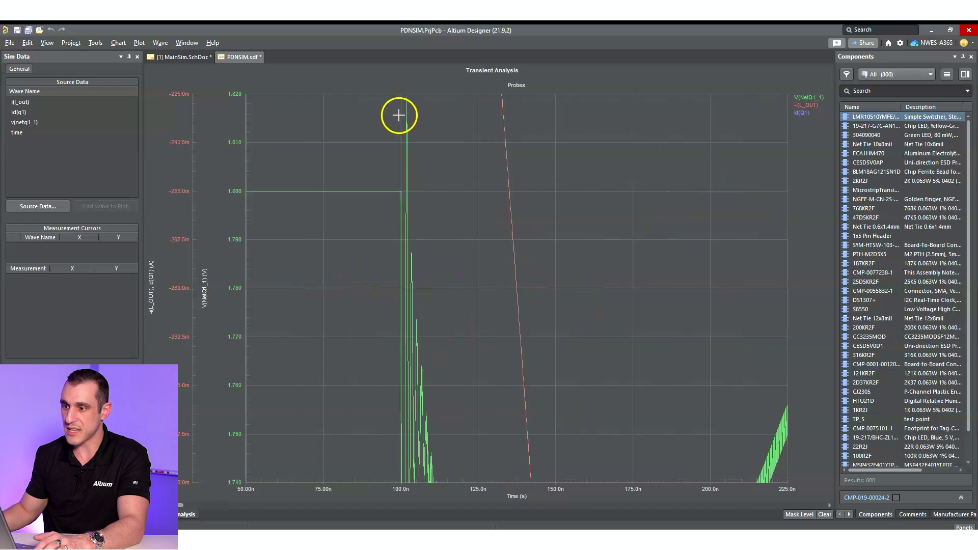
scroll(419, 320, "up", 2, "ctrl")
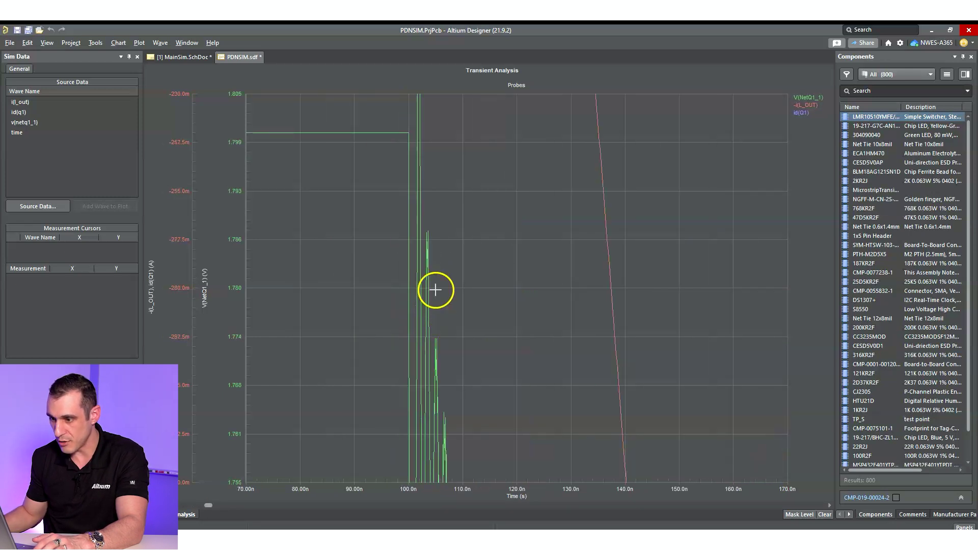
scroll(451, 305, "up", 2, "ctrl")
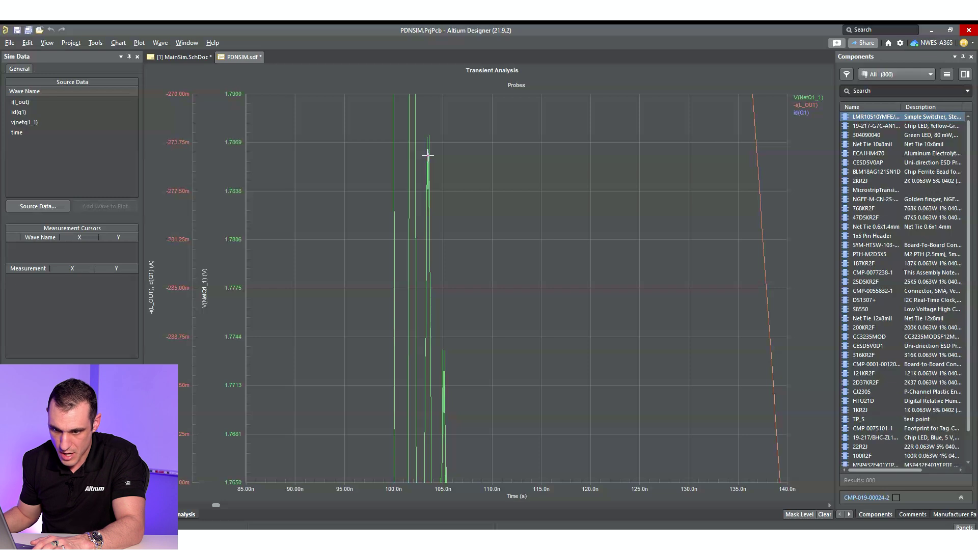
left_click_drag(430, 156, 443, 374)
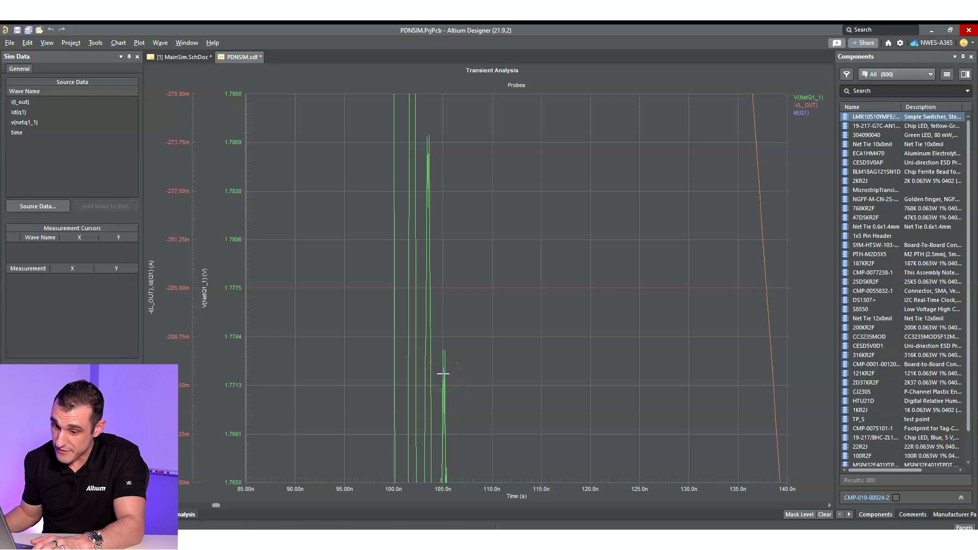
left_click_drag(444, 379, 267, 517)
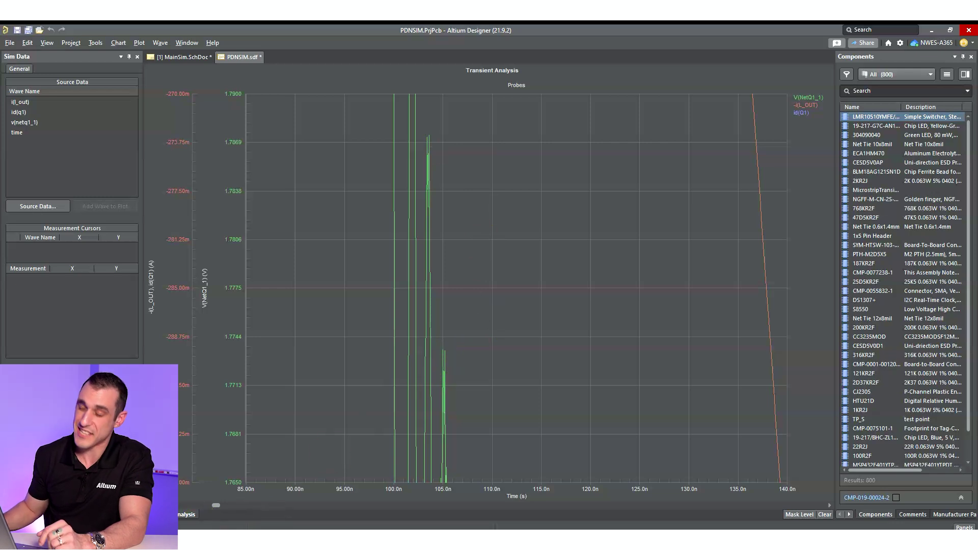
- Compute 1 ÷ 1.6 = 0.625 in Windows Calculator, then go back to the Altium transient plot
left_click(255, 539)
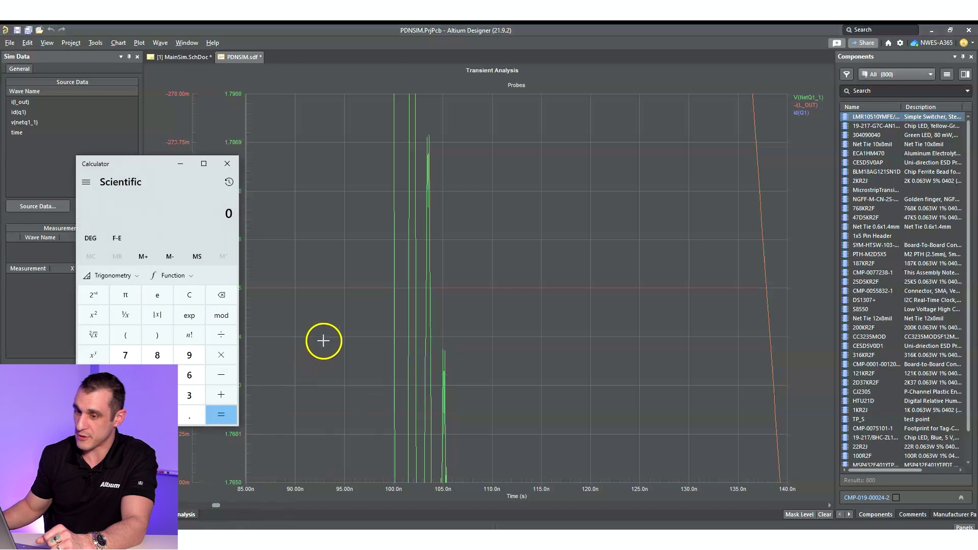
type("1 ÷ ")
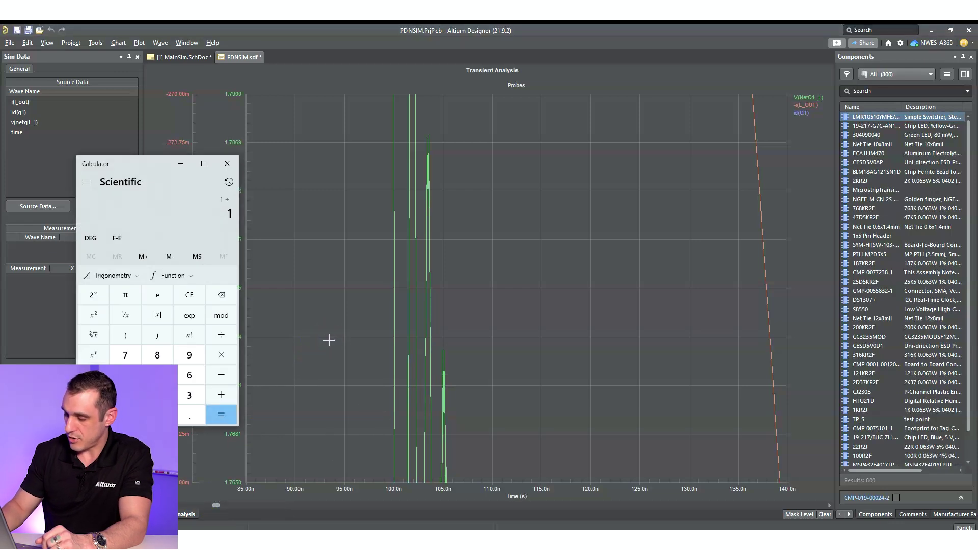
type("1.6")
key("Return")
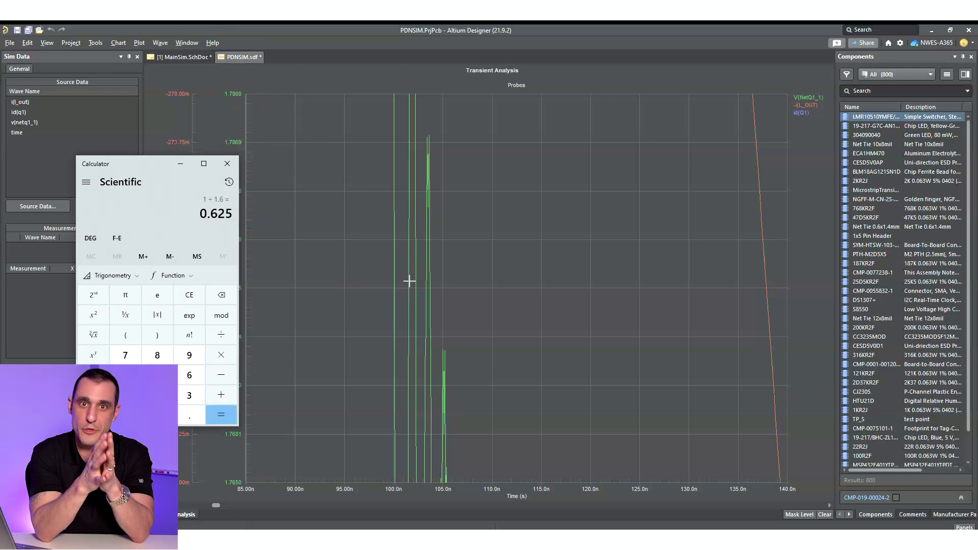
left_click(368, 277)
left_click(420, 41)
- Zoom the transient plot out to -200n–600n, showing the 1.69 V dip and 1.86 V peak
scroll(437, 252, "down", 2)
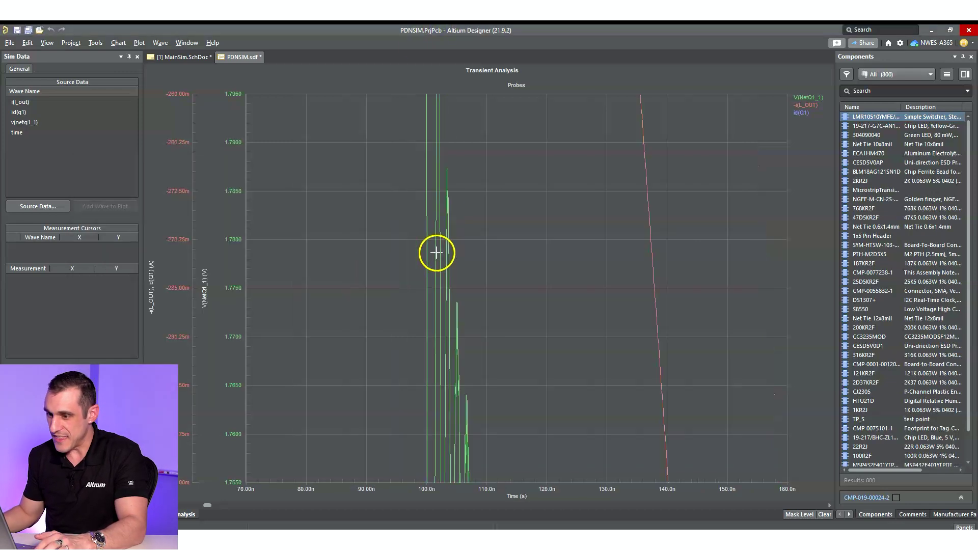
scroll(436, 253, "down", 4)
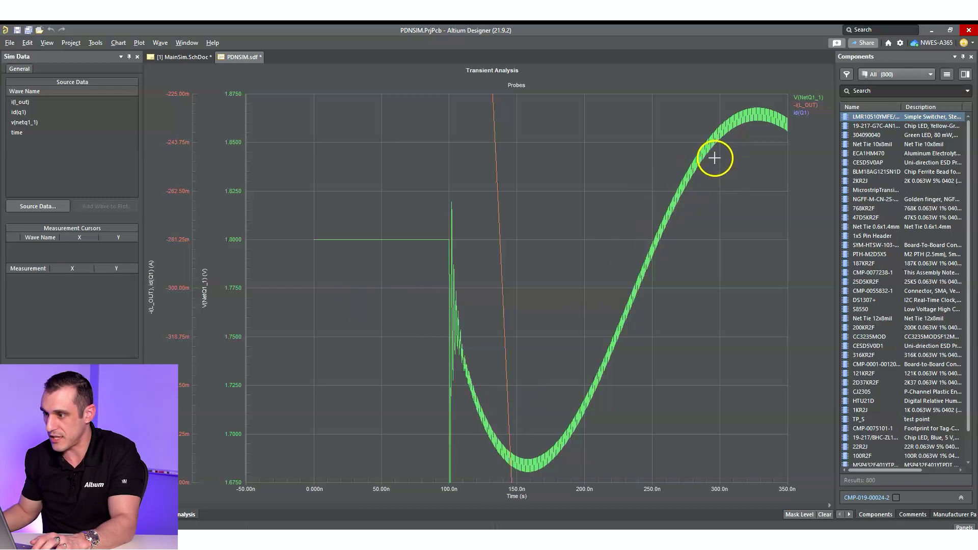
scroll(714, 151, "down", 1, "ctrl")
scroll(716, 142, "down", 3, "ctrl")
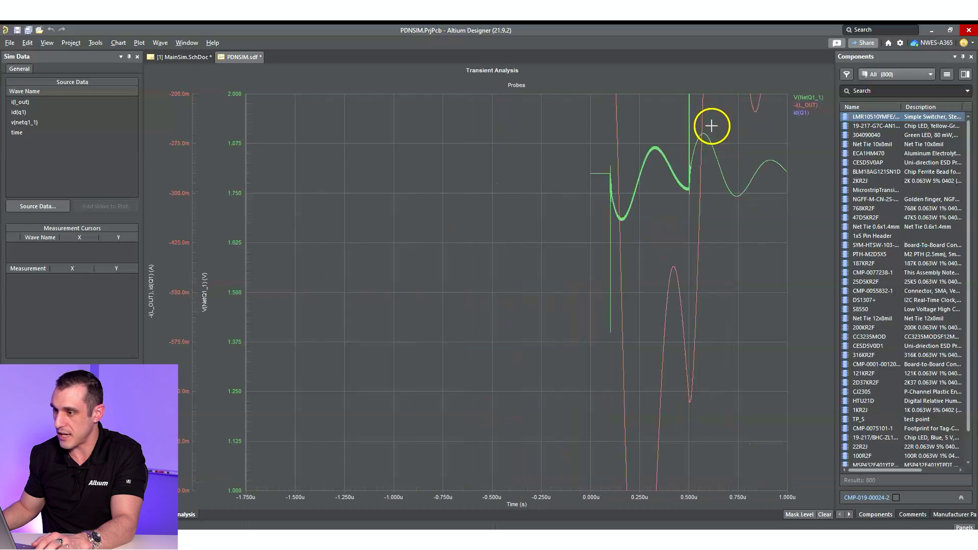
right_click(634, 260)
key("Escape")
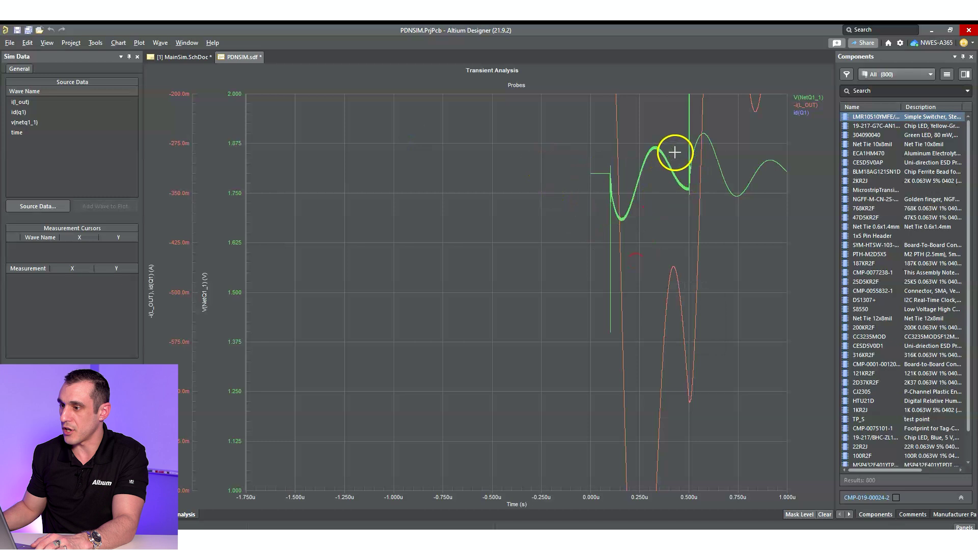
scroll(674, 153, "up", 3, "ctrl")
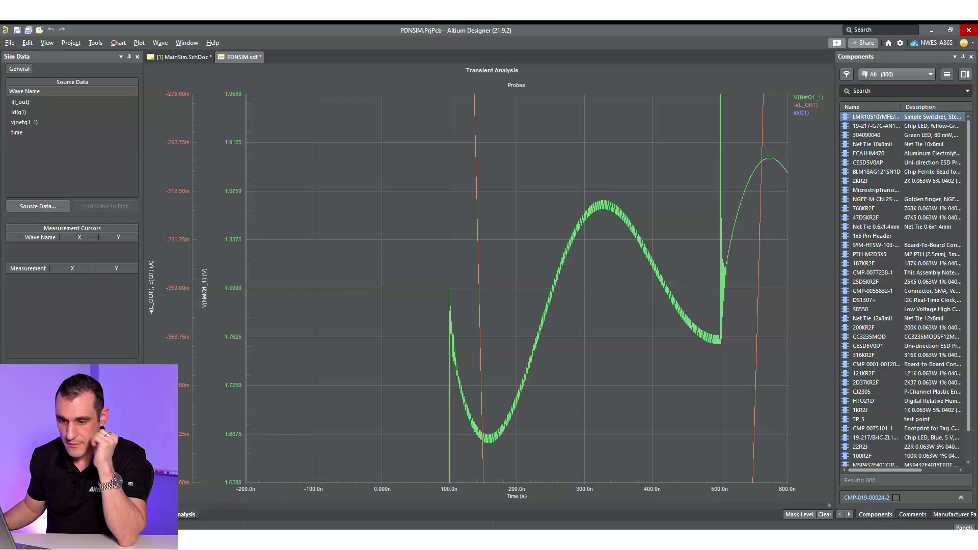
- In Calculator, evaluate 1 ÷ 350 and multiply by 1e9, giving about 2,857,142.86
key("alt+Tab")
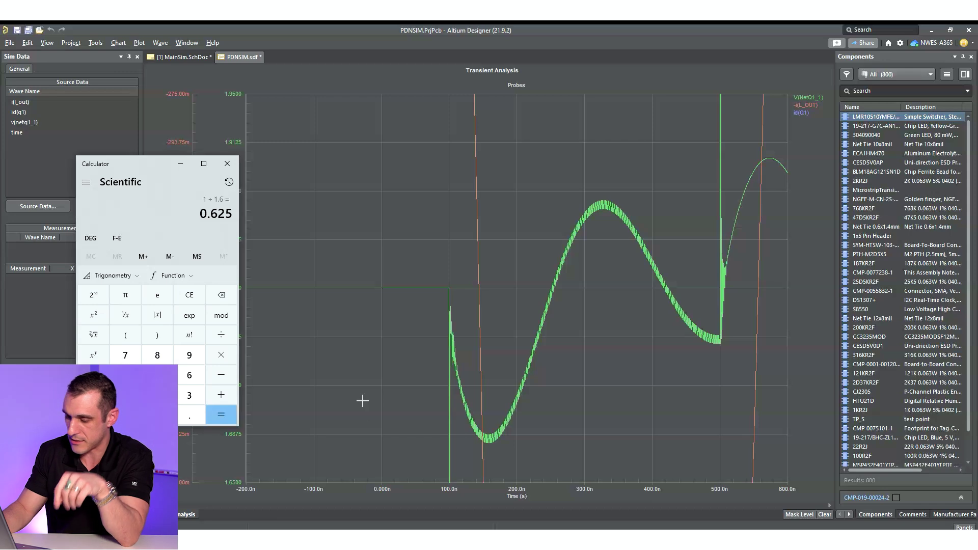
key("Return")
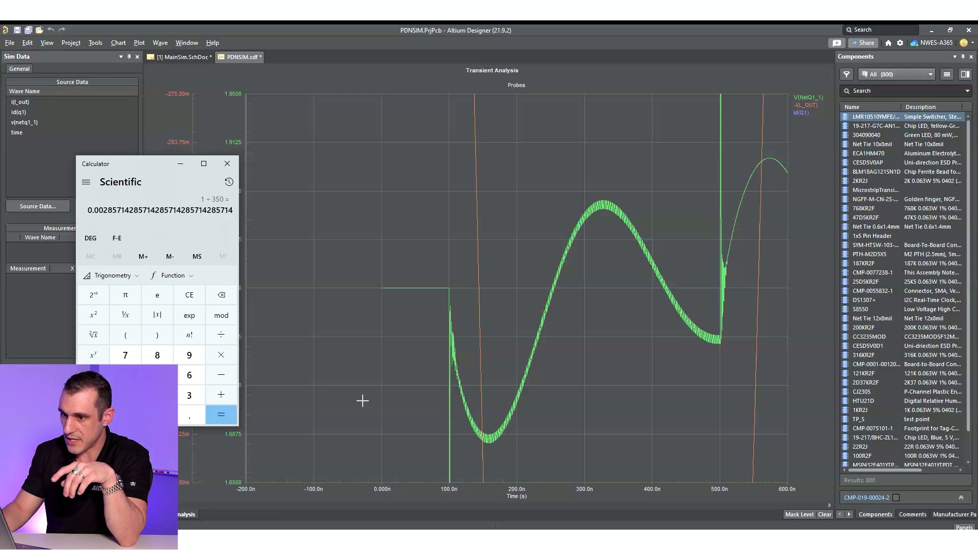
key("asterisk")
type("1e9")
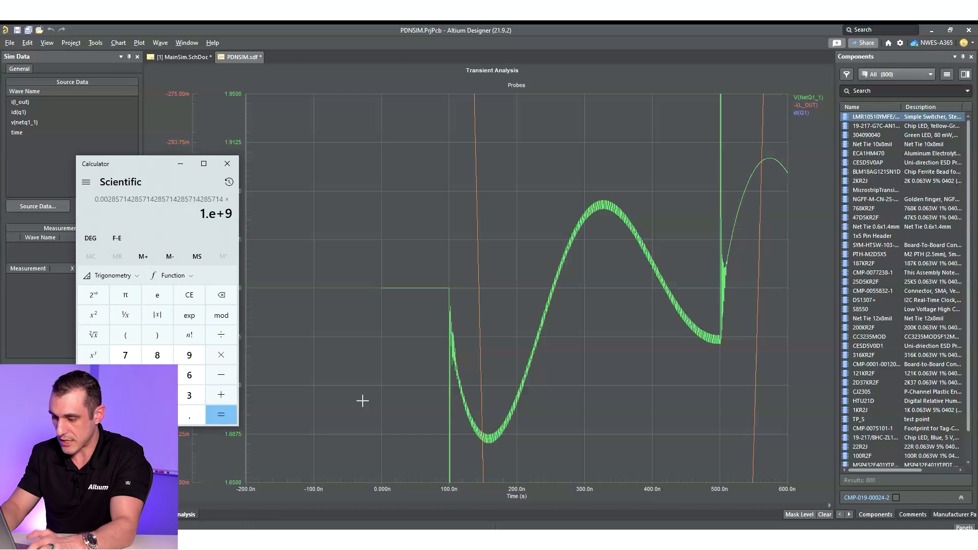
key("Return")
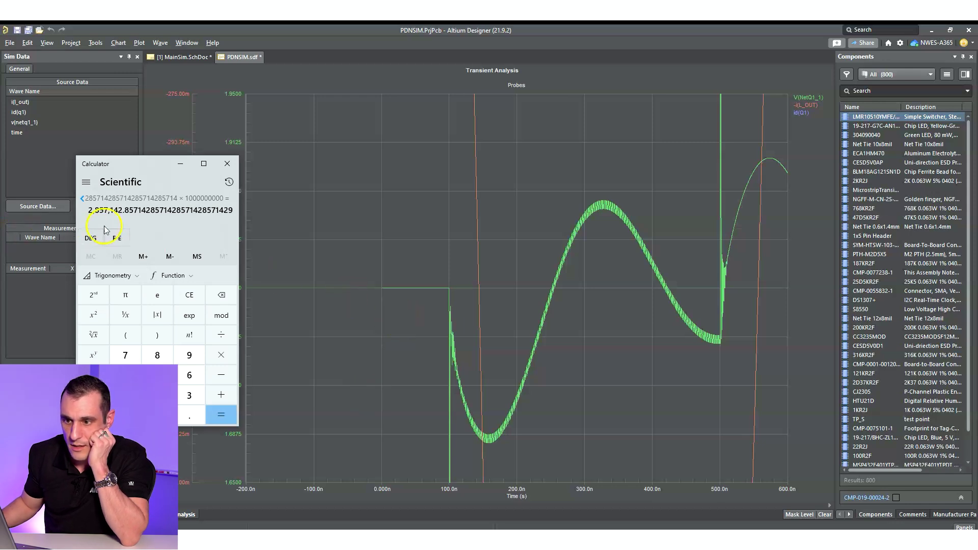
- Rerun the AC sweep and highlight the MAG(v(netq1_1)/id(q1)) impedance curve, closing the warnings
left_click(173, 56)
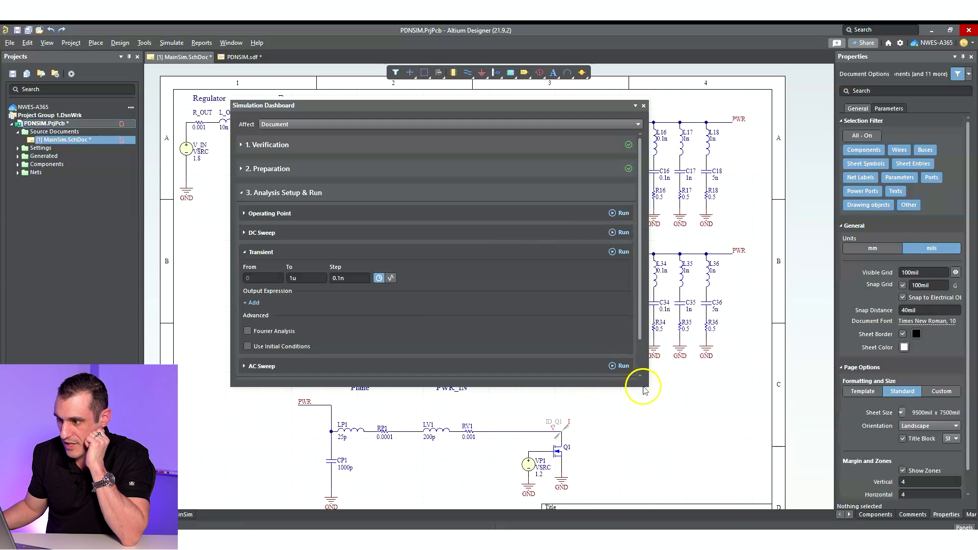
left_click(623, 367)
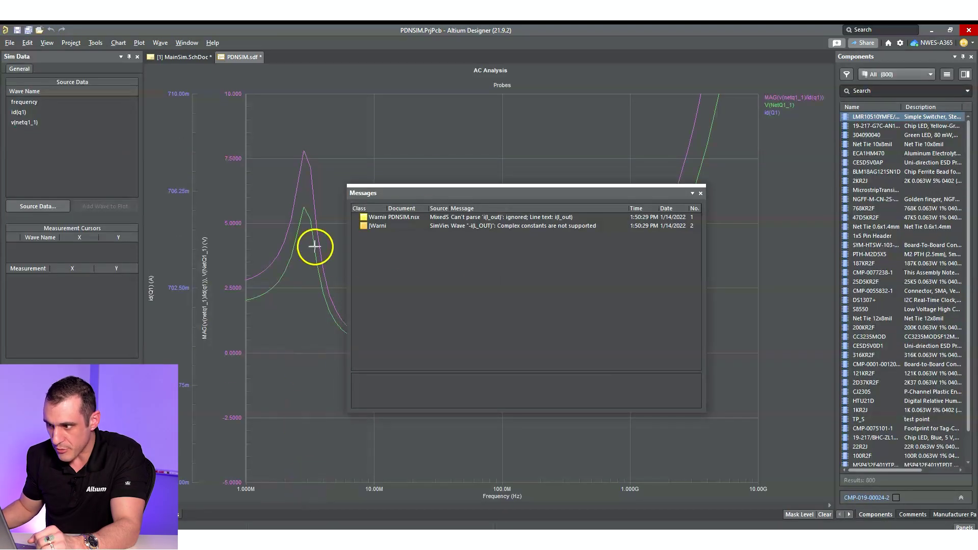
left_click(812, 98)
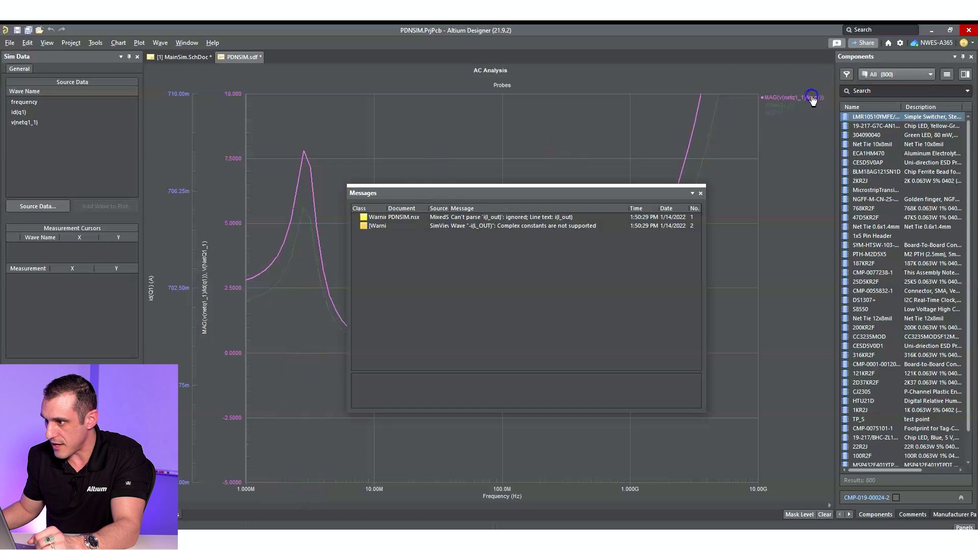
left_click(700, 194)
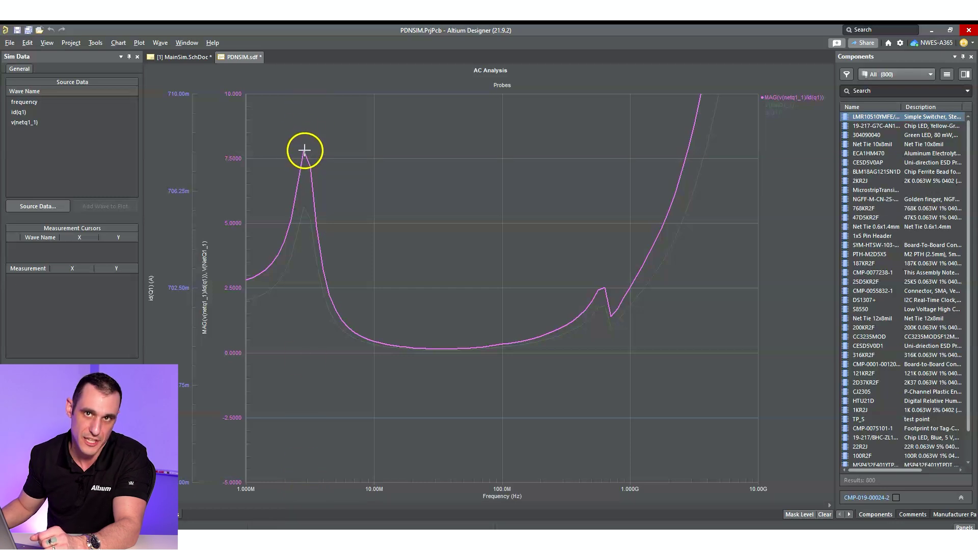
scroll(364, 147, "down", 2, "ctrl")
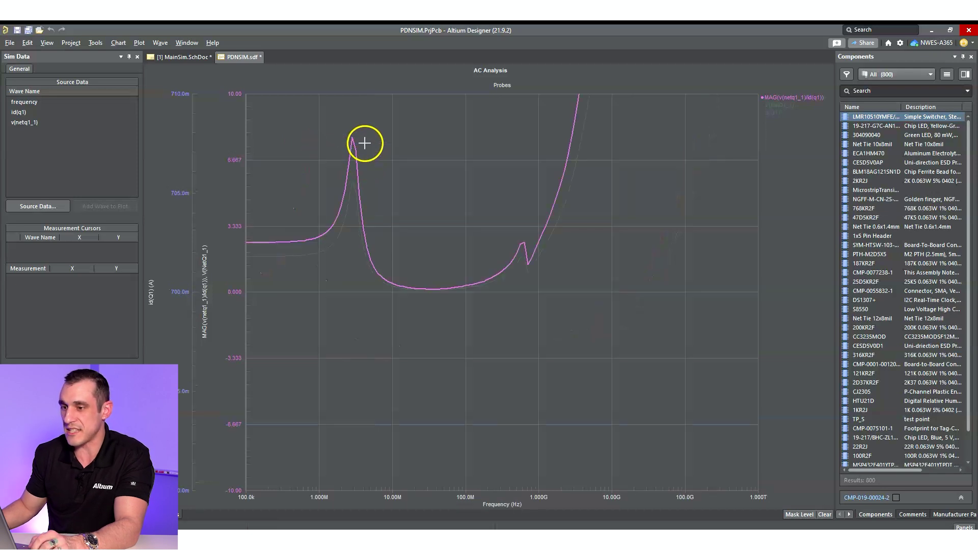
- Fit the chart to the whole curve and redraw v(netq1_1)/id(q1) as Magnitude (dB)
right_click(393, 125)
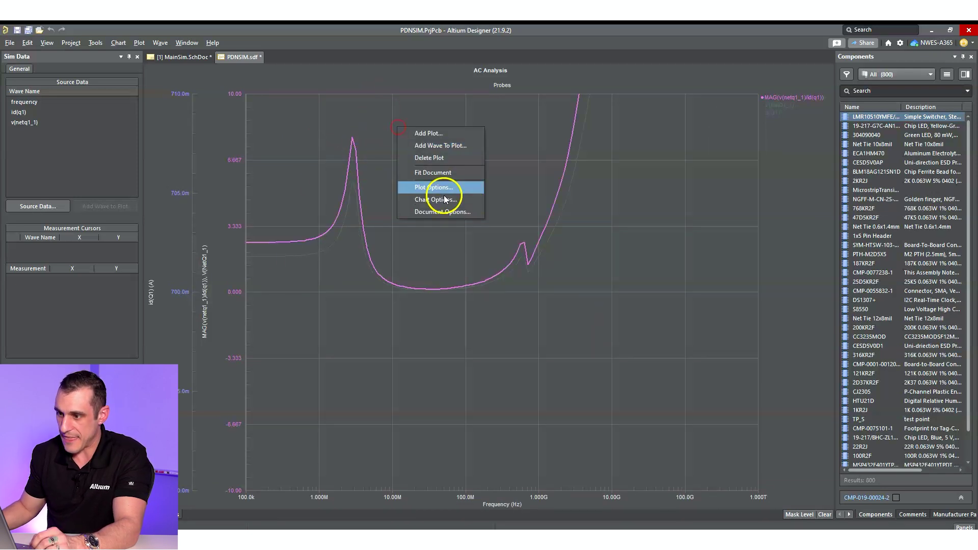
left_click(443, 169)
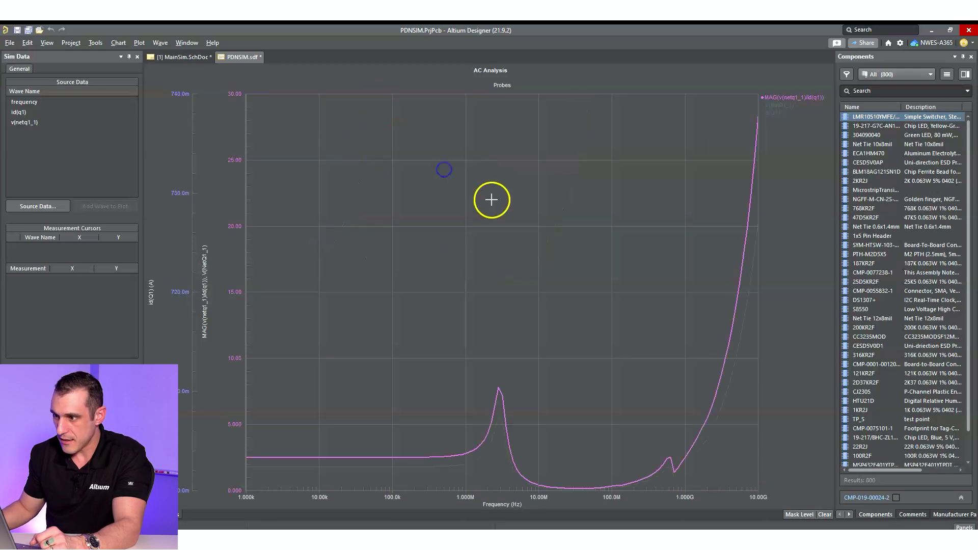
right_click(807, 99)
left_click(839, 132)
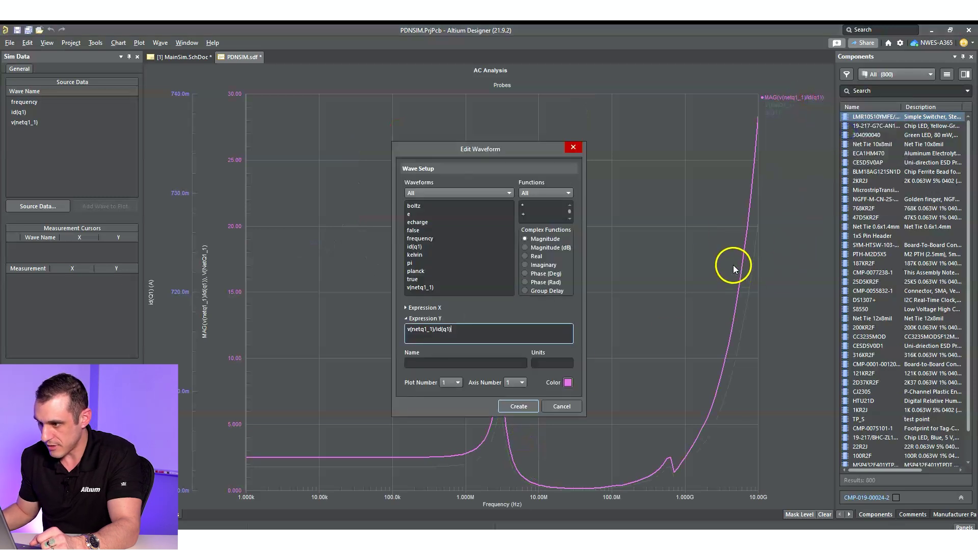
left_click(545, 248)
key("Return")
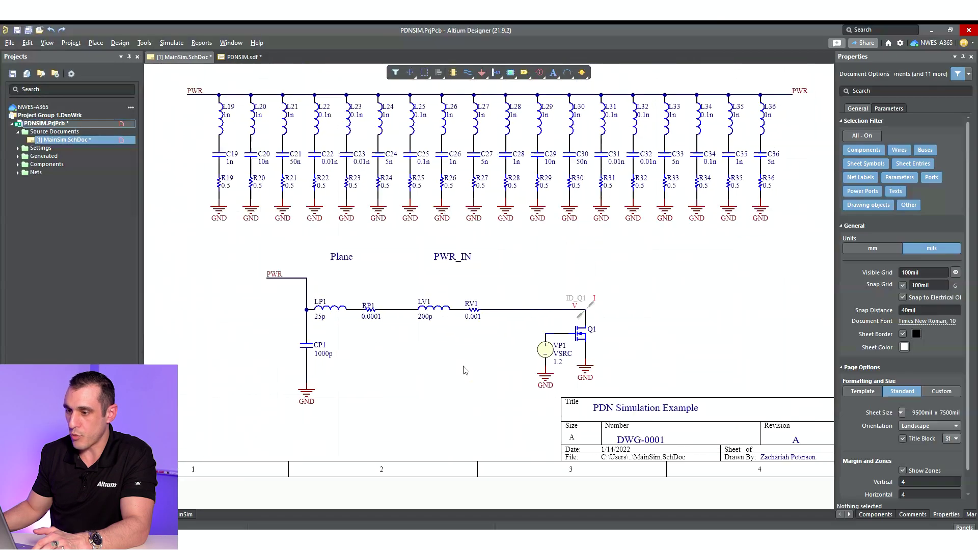
- Change LP1's value from 25p to 25n and bring up the Simulation Dashboard
right_click_drag(380, 365, 480, 406)
scroll(477, 405, "up", 1, "ctrl")
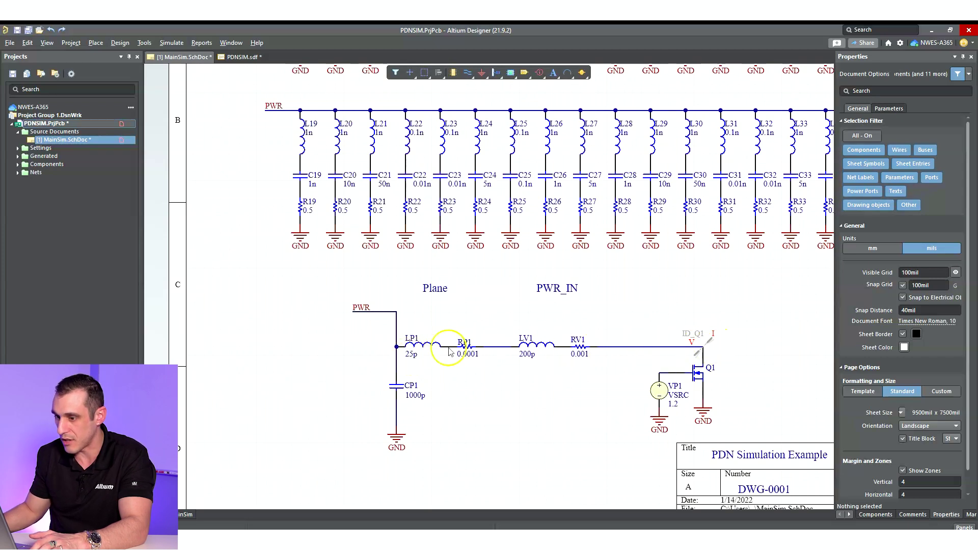
left_click(413, 355)
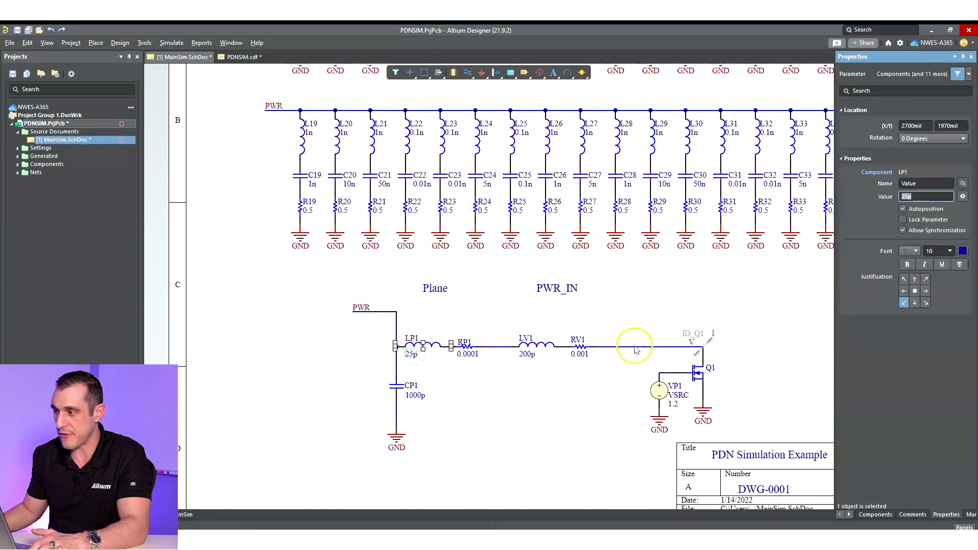
left_click(916, 197)
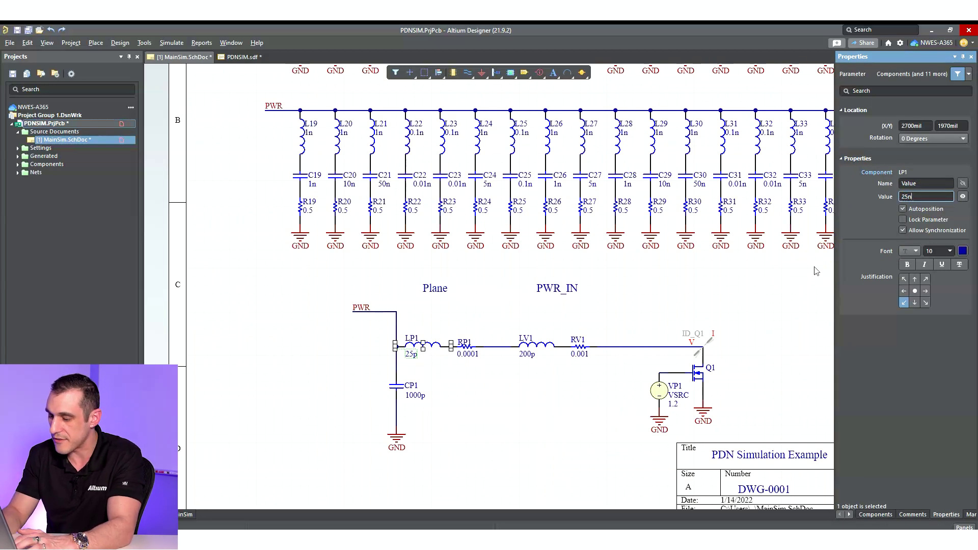
left_click(313, 304)
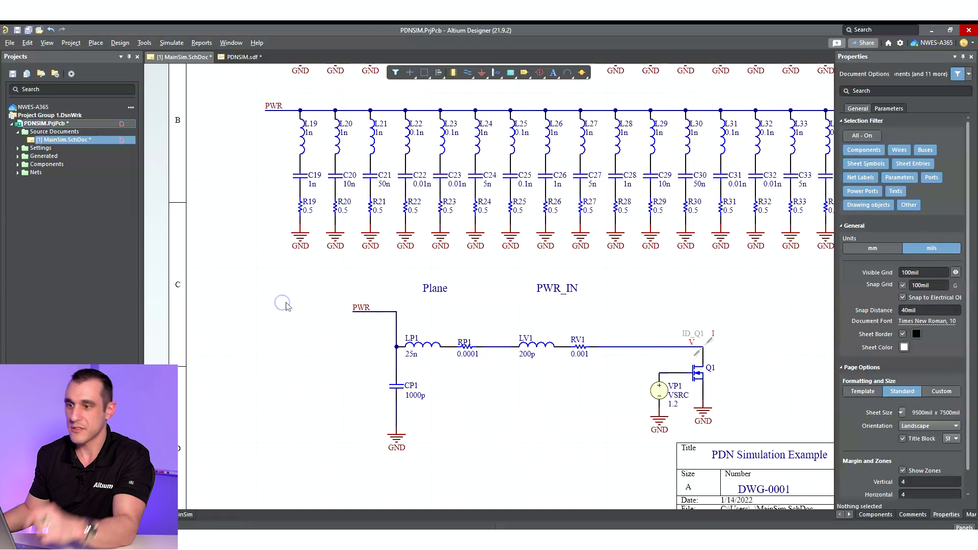
left_click(121, 43)
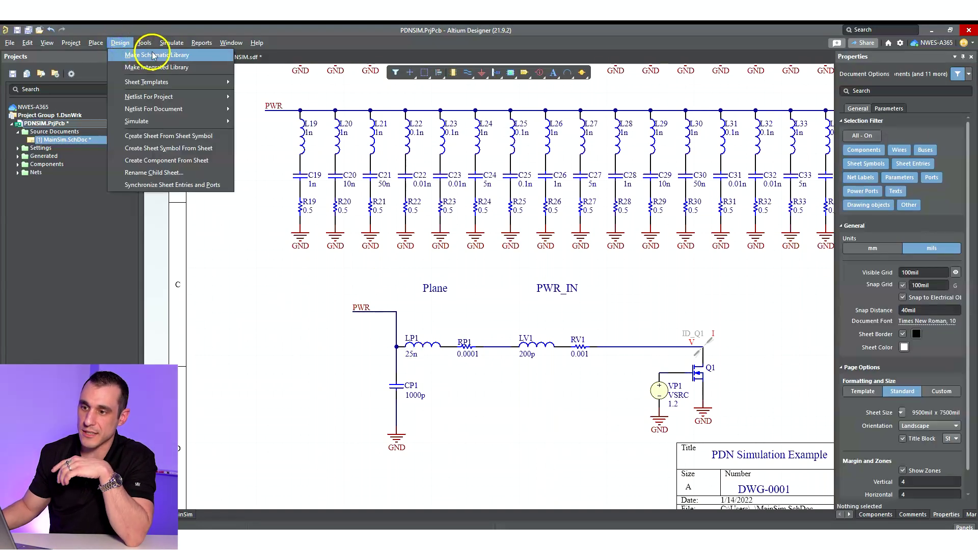
left_click(188, 55)
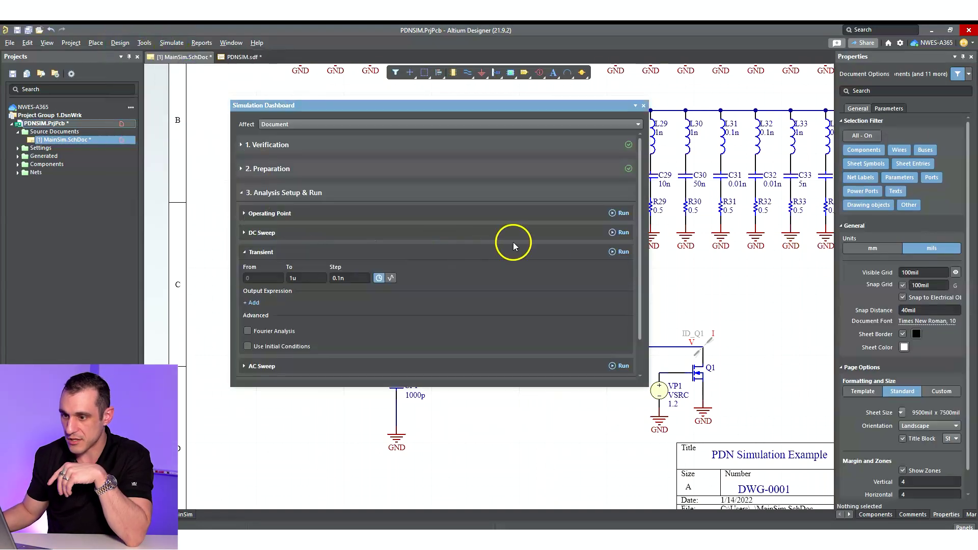
- Run the transient analysis and fit the chart to the full 0–400 ns waveforms
left_click(621, 251)
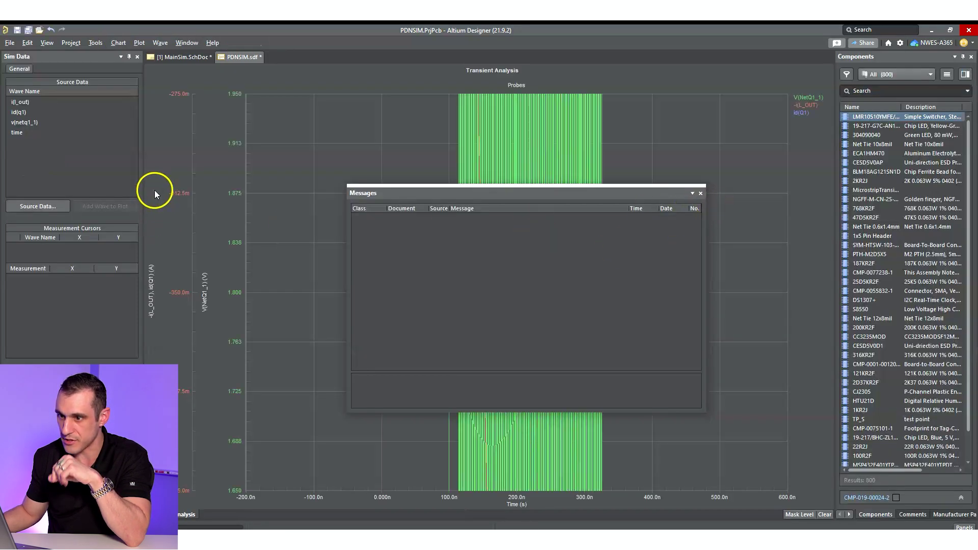
right_click(377, 131)
left_click(422, 174)
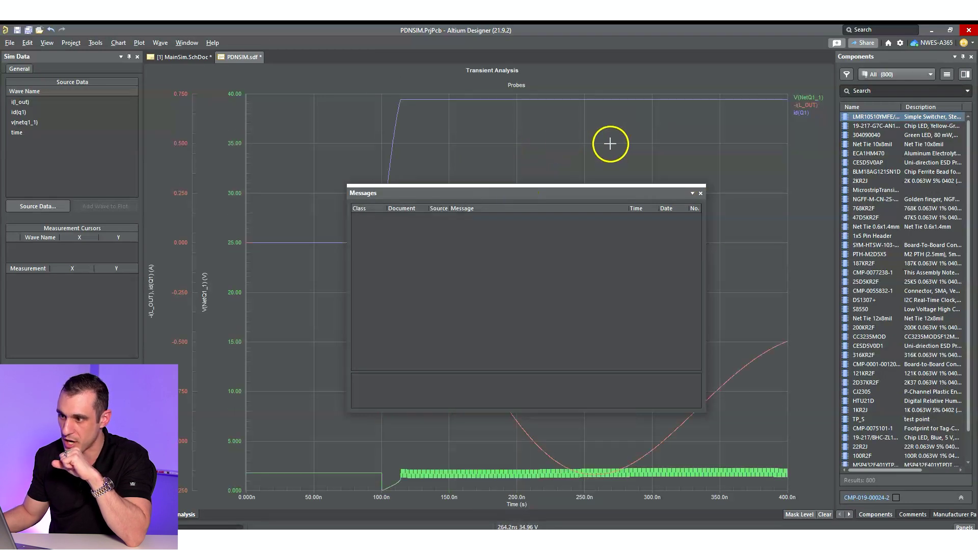
- Isolate V(NetQ1_1) and zoom into its 1.3–2.2 V ringing after the 100 ns step
left_click(815, 100)
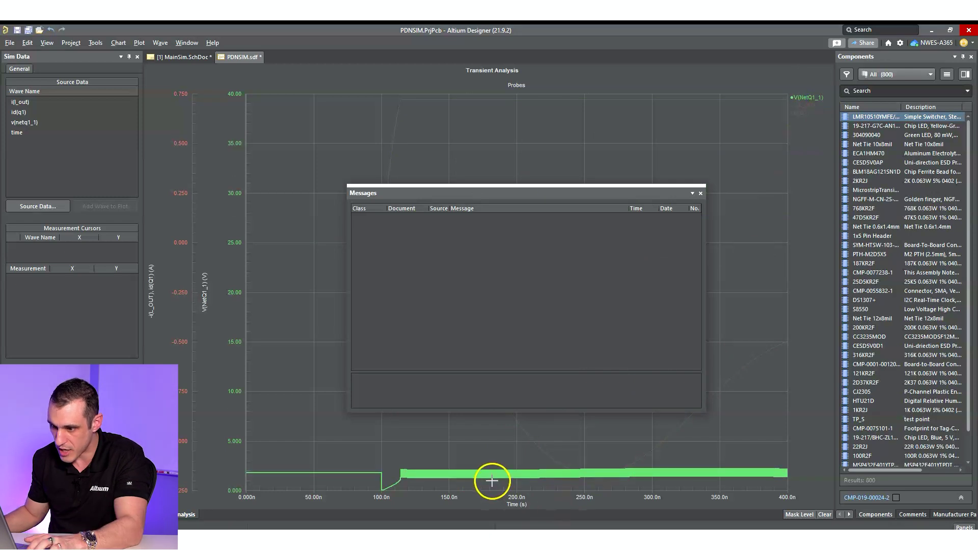
scroll(490, 454, "up", 3, "ctrl")
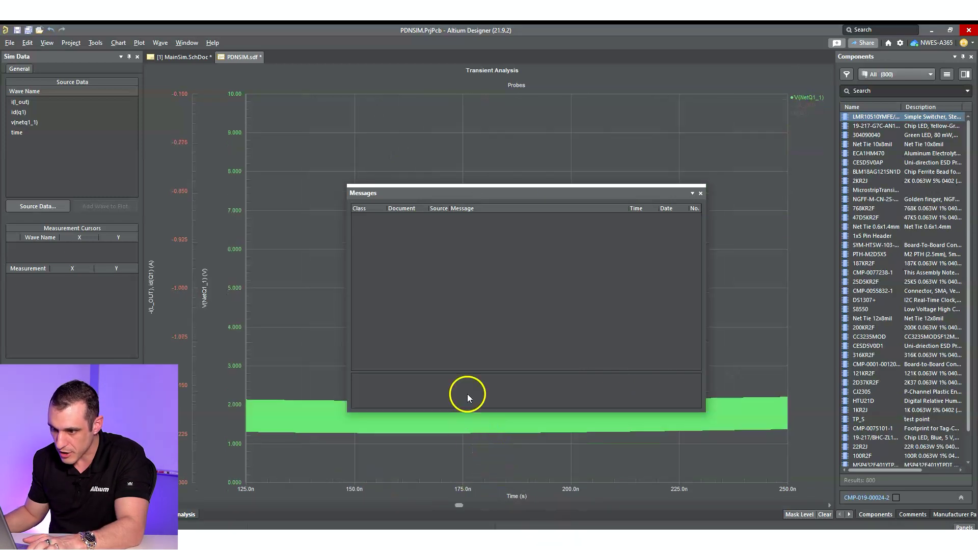
scroll(468, 397, "down", 2, "ctrl")
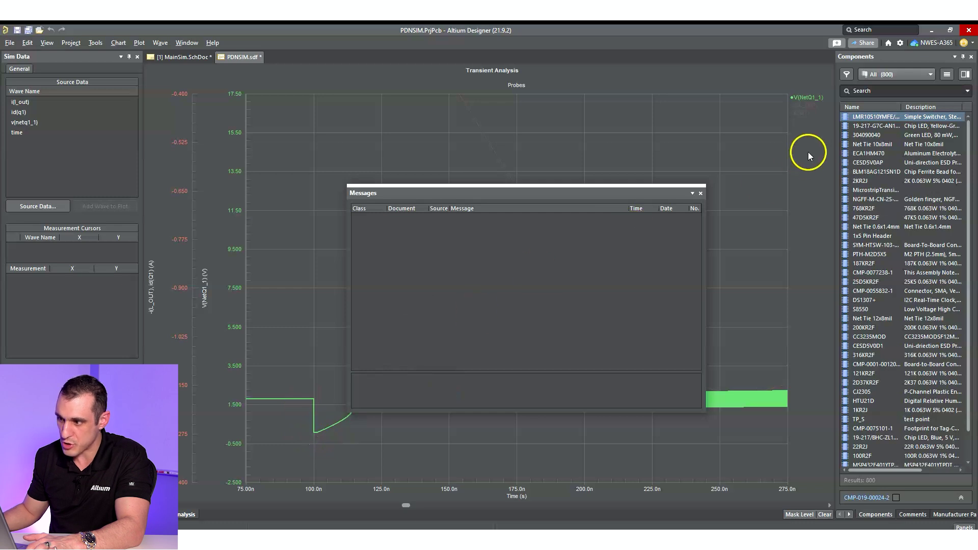
left_click(699, 193)
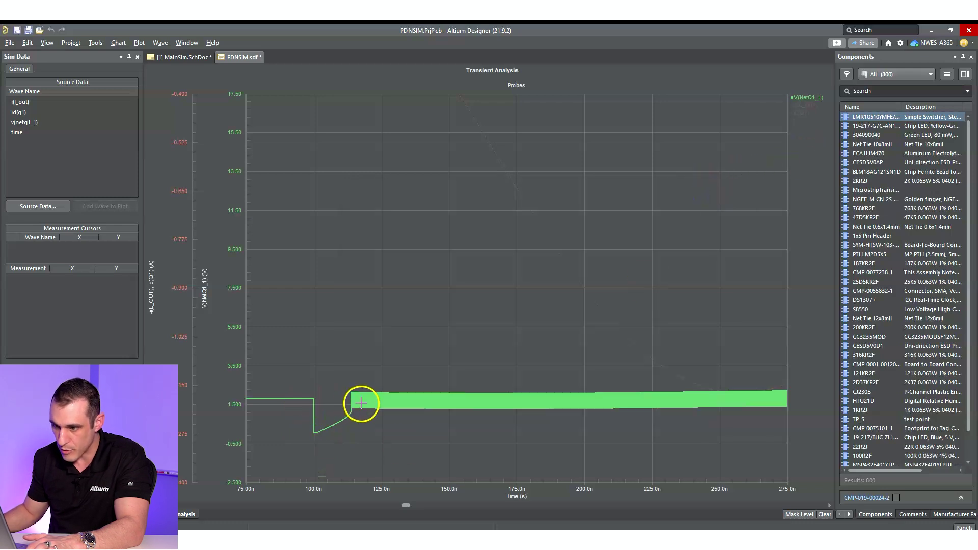
mouse_move(780, 381)
left_mouse_down()
mouse_move(677, 410)
mouse_move(306, 442)
left_mouse_up()
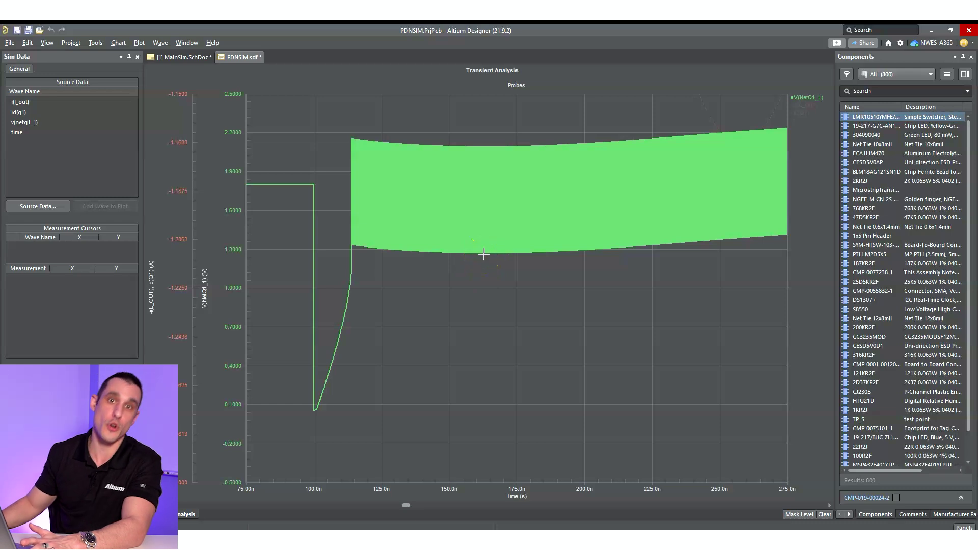
left_click(175, 56)
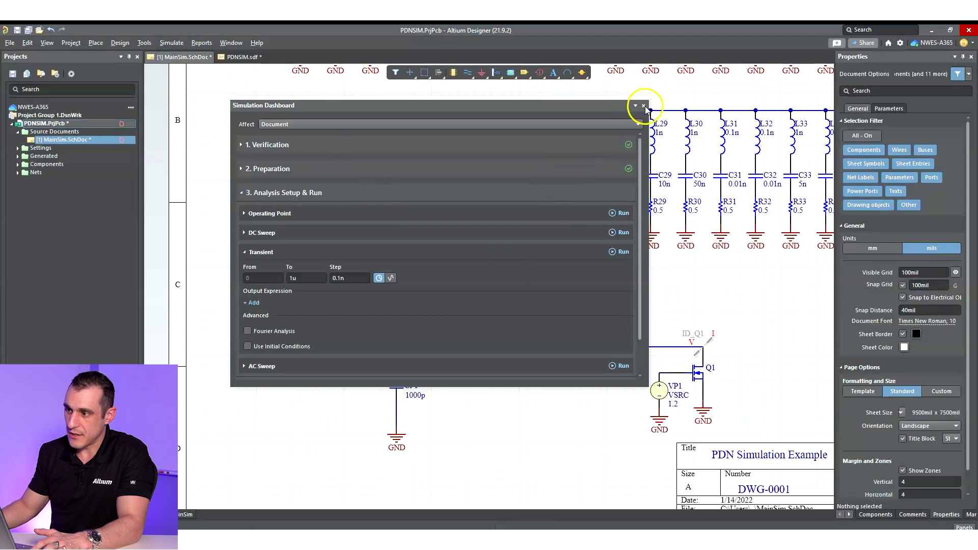
- Close the Simulation Dashboard and zoom out to see the whole PDN sheet with LP1 at 25n
left_click(644, 107)
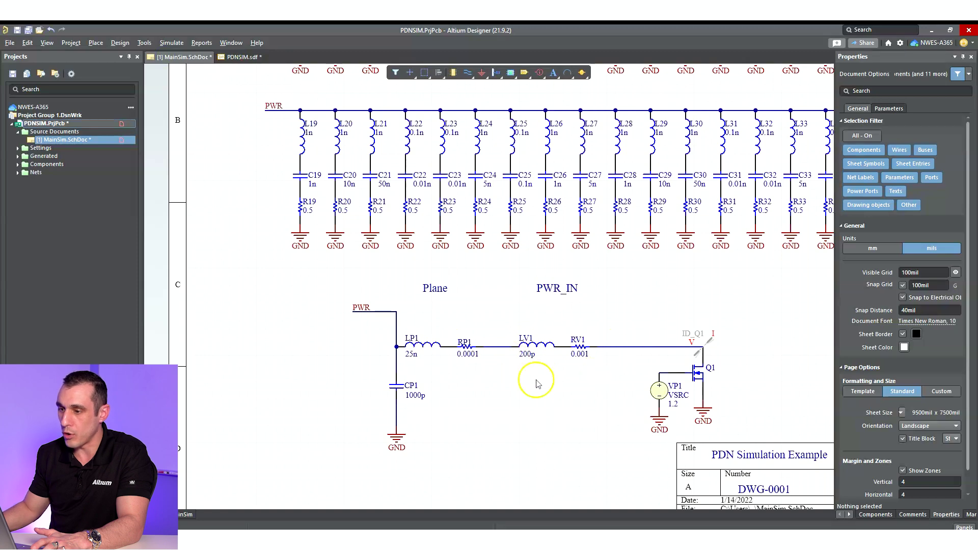
scroll(498, 316, "down", 1, "ctrl")
scroll(498, 317, "down", 1, "ctrl")
scroll(685, 307, "down", 1, "ctrl")
scroll(652, 343, "up", 3)
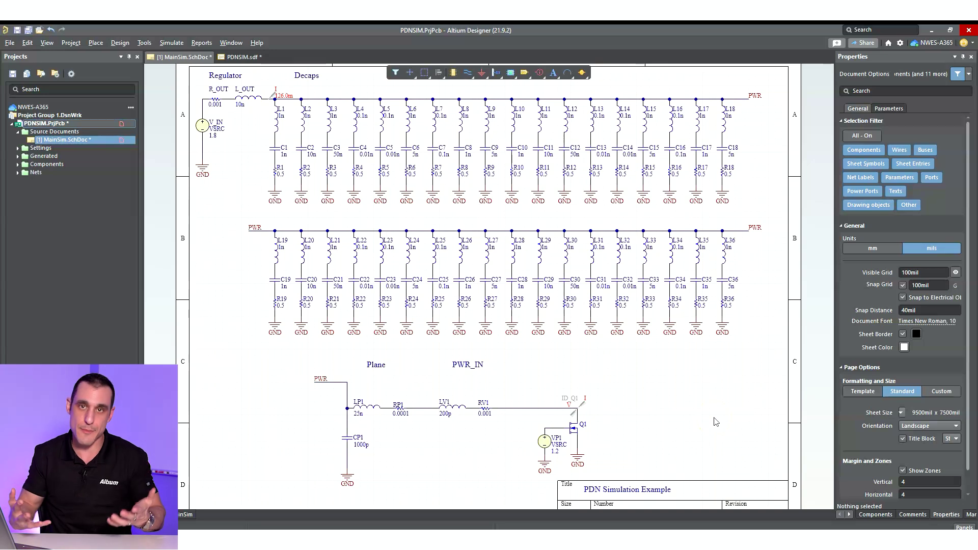
left_click(686, 412)
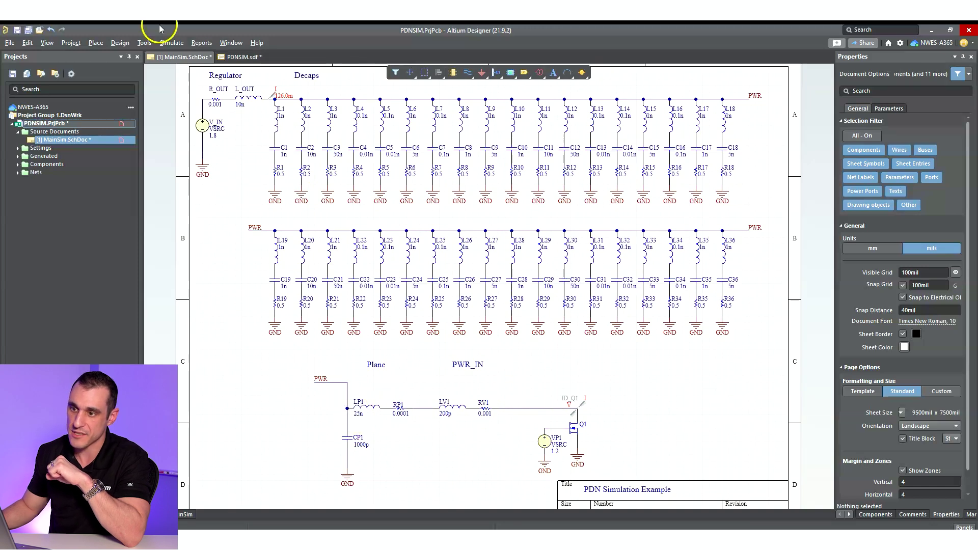
left_click(172, 43)
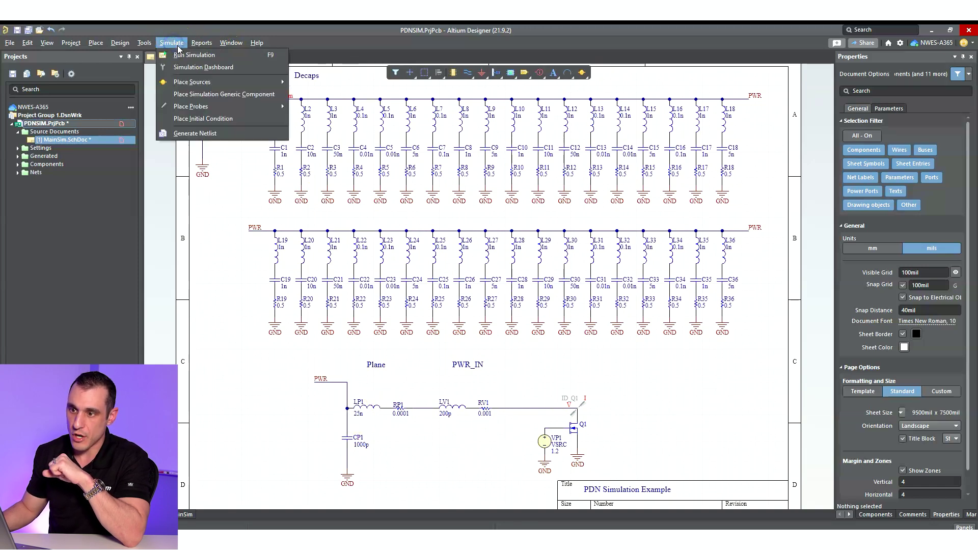
- Run the 1K–10G AC sweep from the Simulation Dashboard and clear the message log
left_click(184, 67)
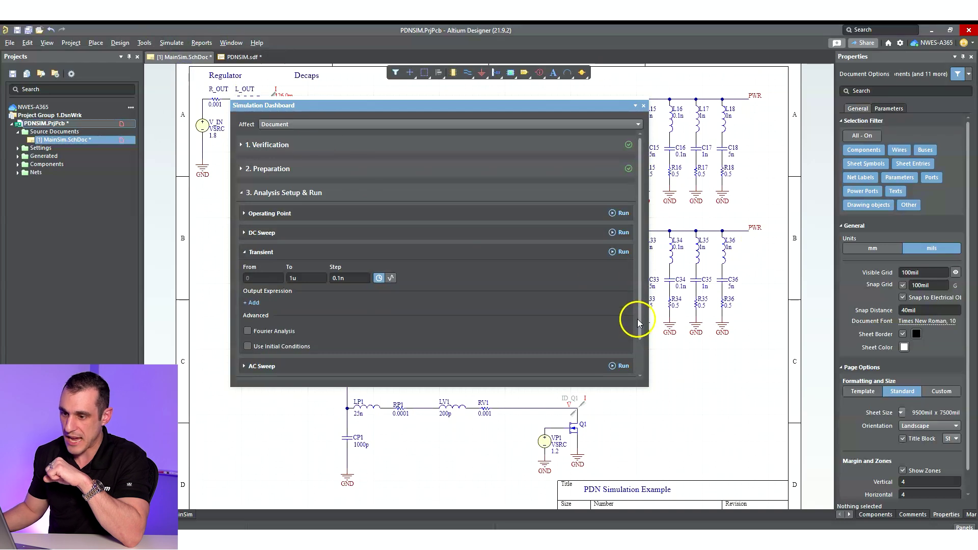
left_click(620, 366)
left_click(618, 266)
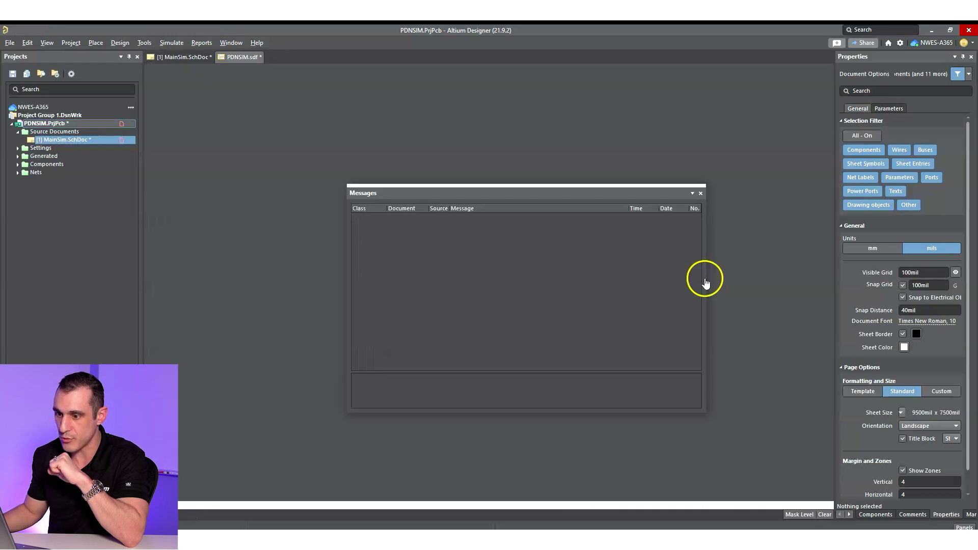
left_click_drag(635, 194, 390, 161)
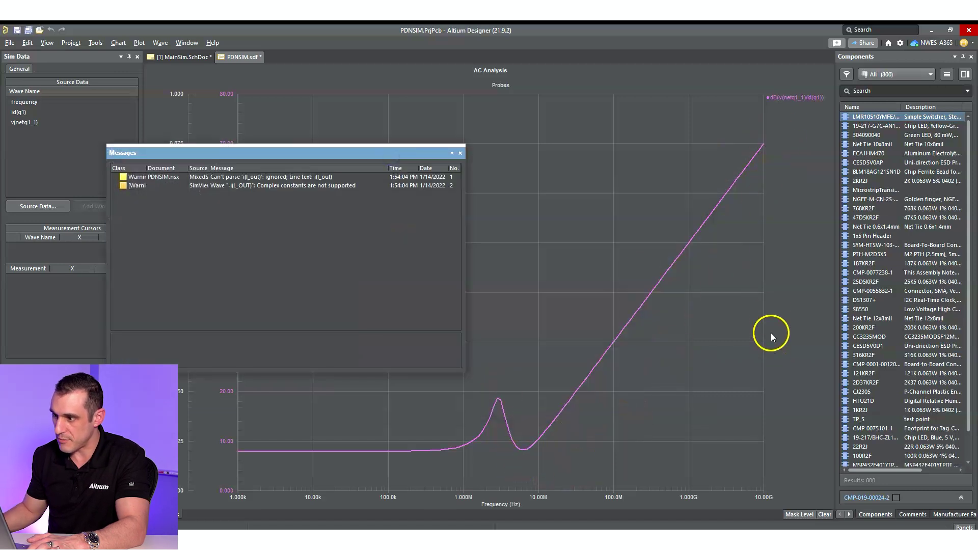
left_click(460, 153)
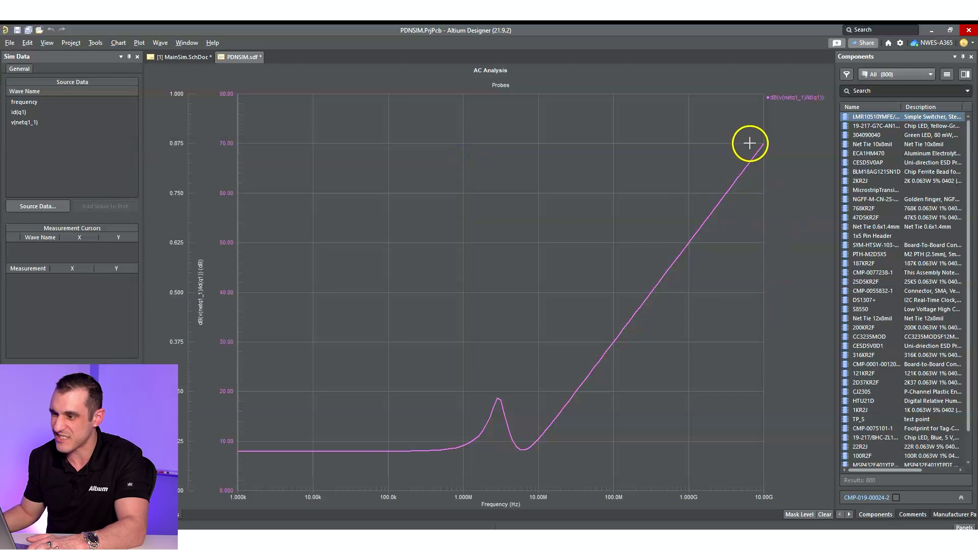
scroll(531, 438, "up", 2, "ctrl")
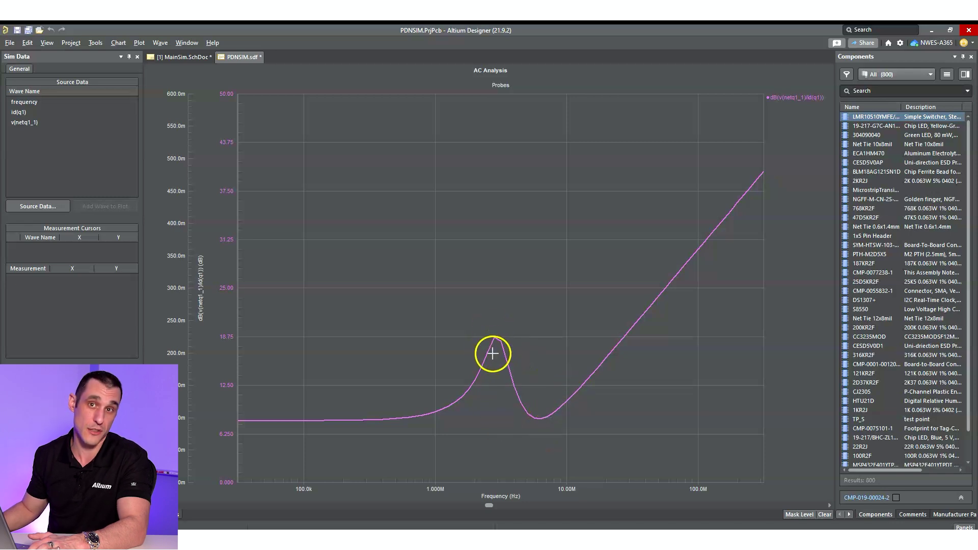
- Fit the AC chart to show the dB impedance climbing toward 70 dB
right_click(692, 406)
left_click(681, 412)
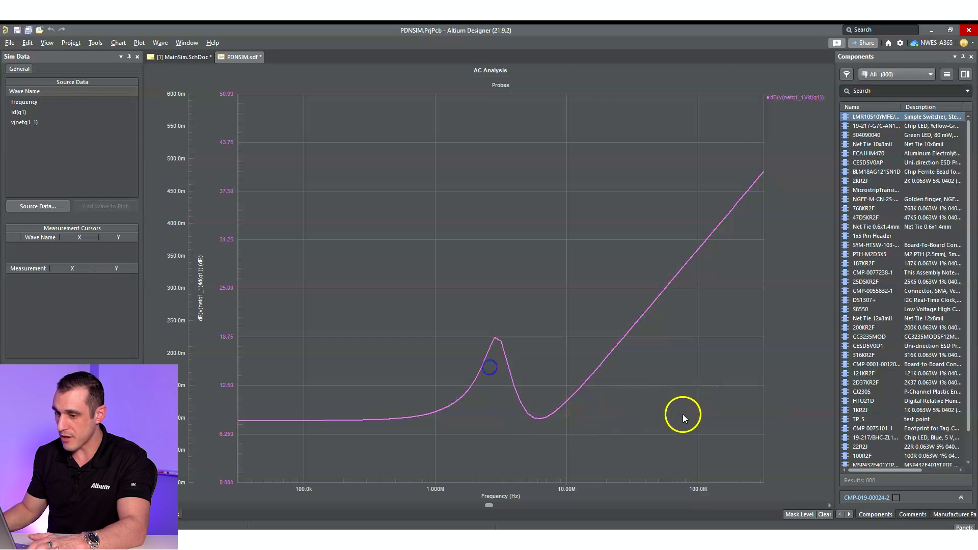
left_click(559, 423)
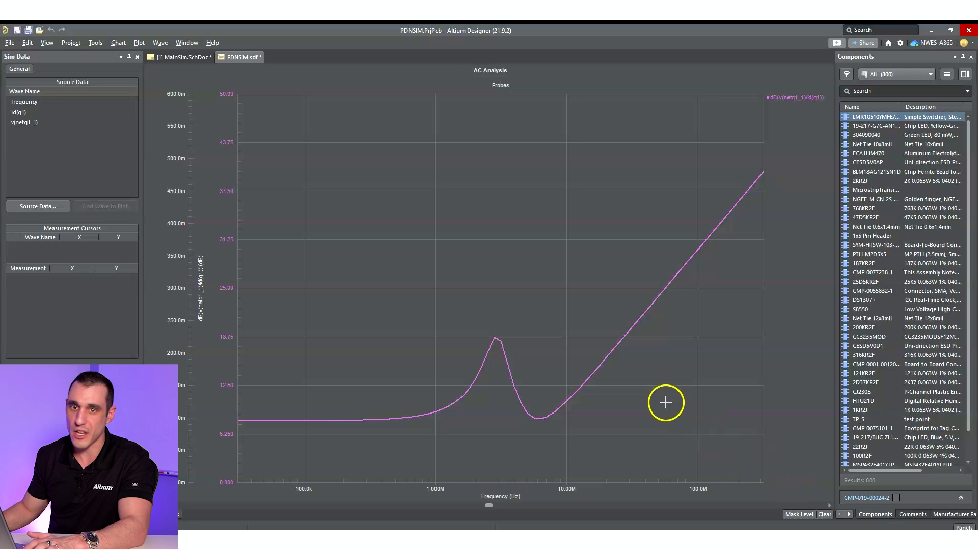
key("ctrl+Page_Down")
right_click(672, 317)
left_click(734, 360)
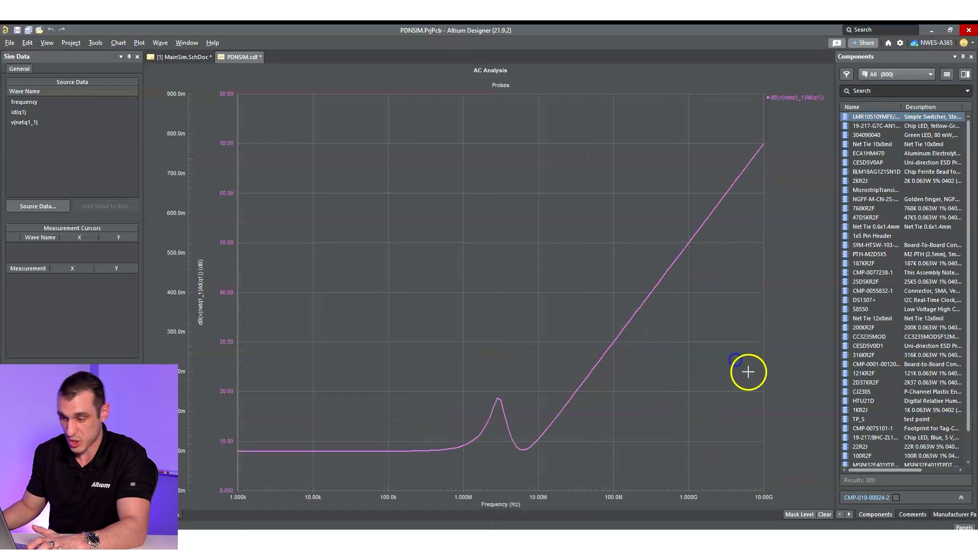
left_click(730, 358)
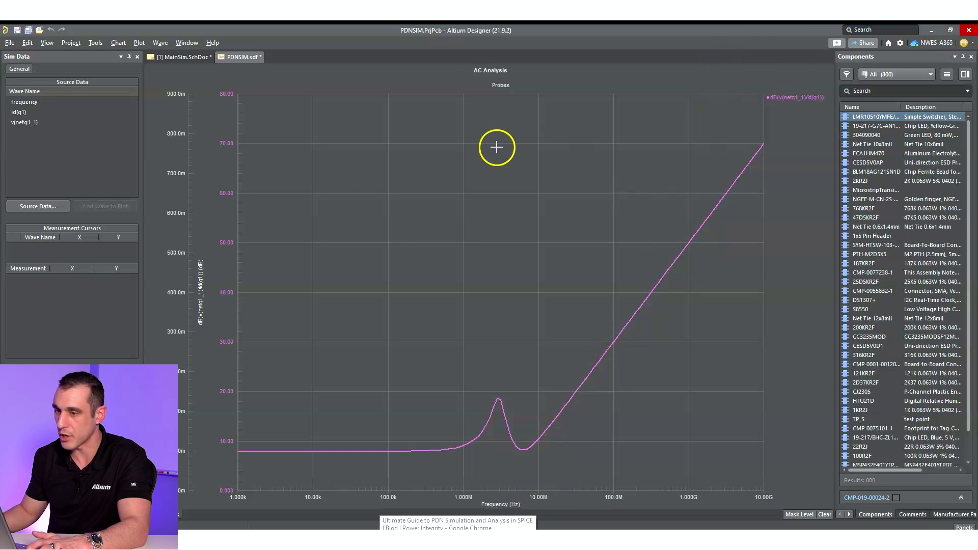
left_click(176, 57)
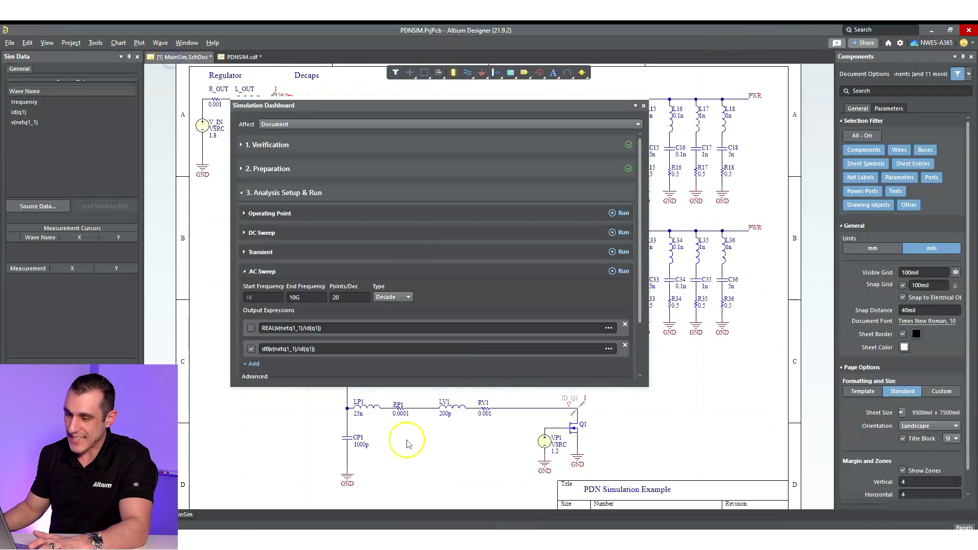
- Dock the Simulation Dashboard at the bottom, then compare the PDNSIM.sdf chart with the schematic
left_click_drag(616, 104, 581, 523)
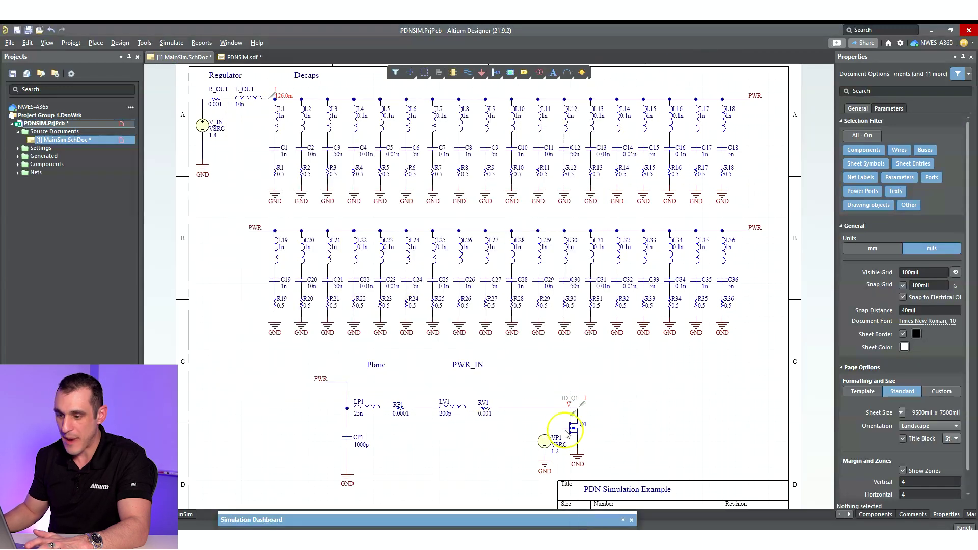
left_click(492, 519)
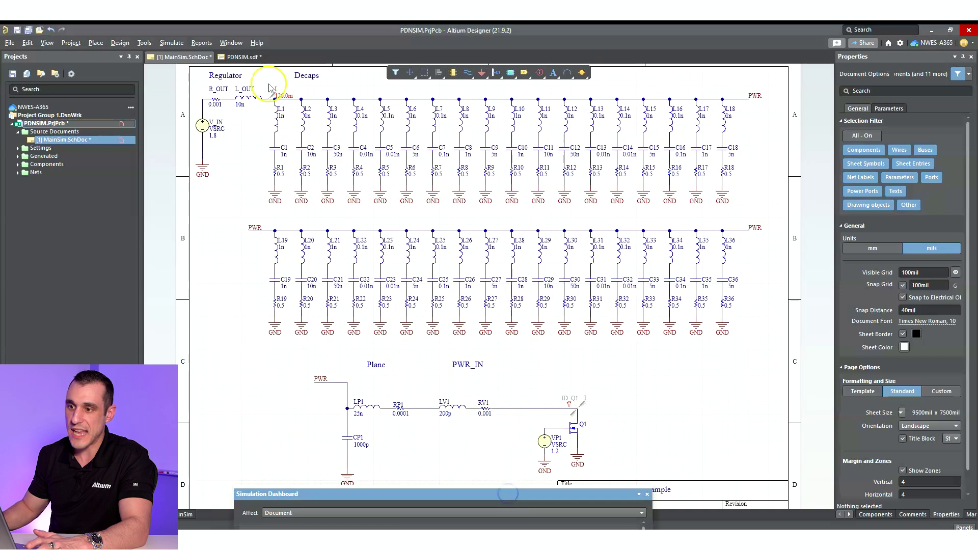
left_click(243, 57)
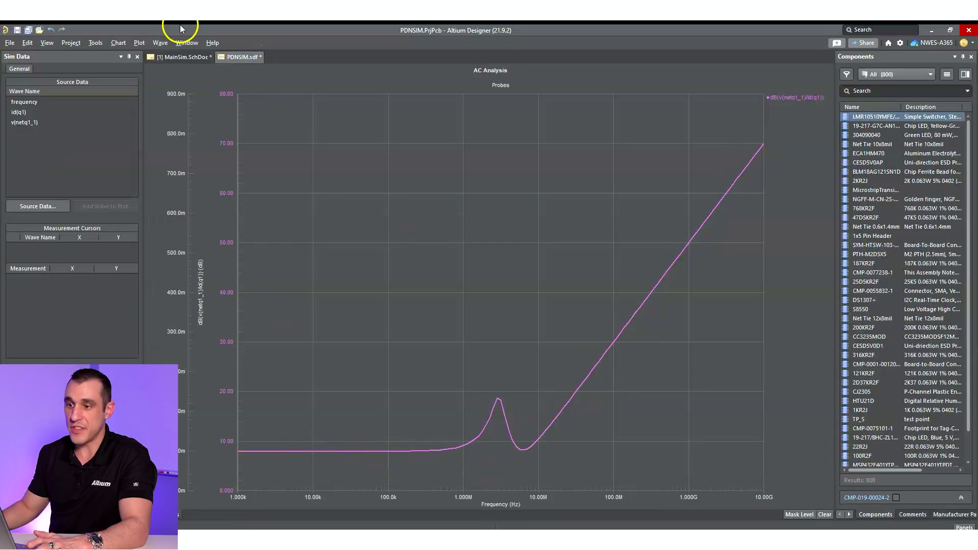
left_click(175, 57)
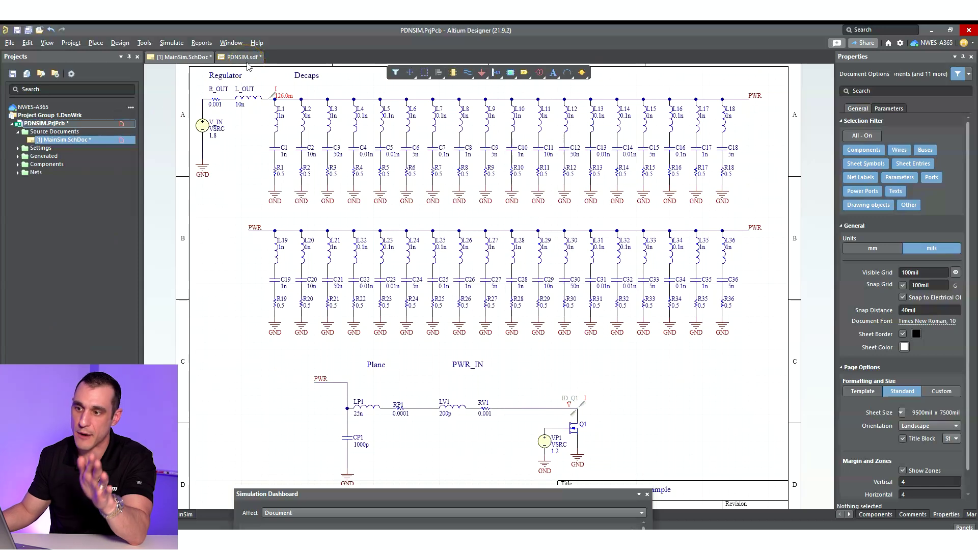
- Show the PDNSIM.sdf AC chart with its dB impedance peak near 3 MHz
left_click(247, 62)
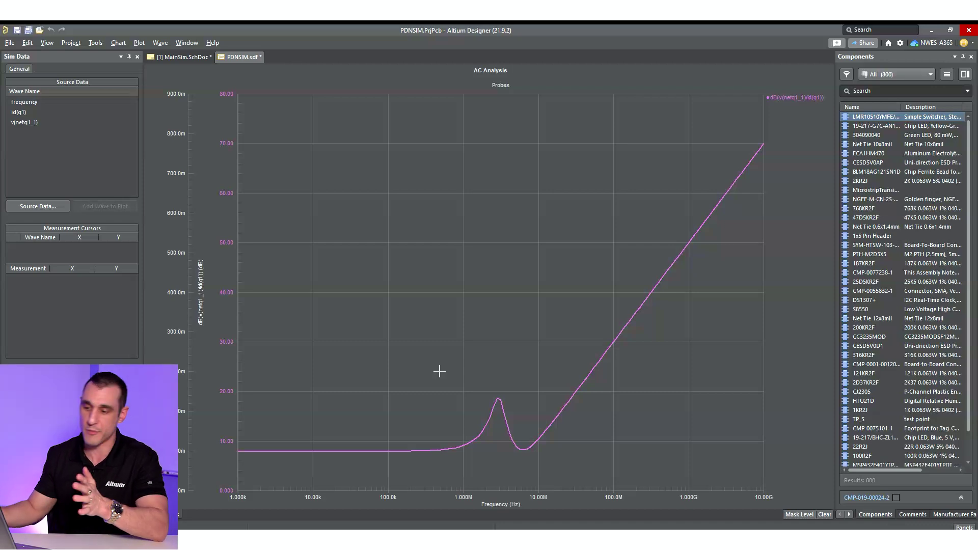
left_click(185, 56)
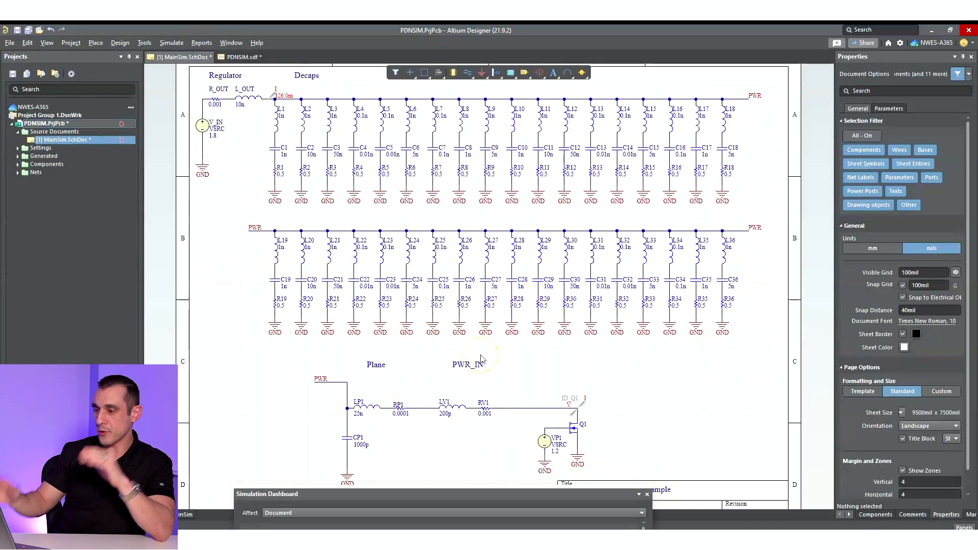